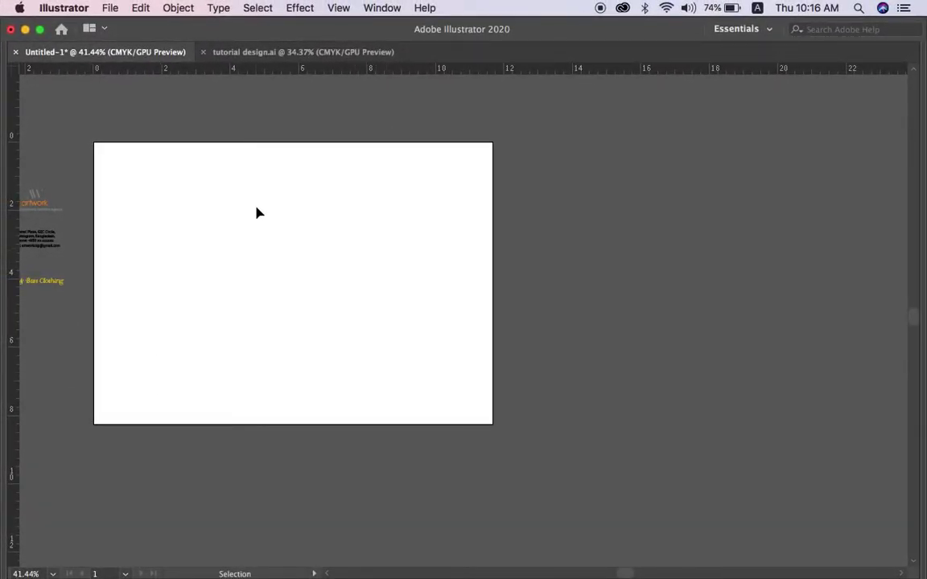
Show only the Tools bar beside the blank untitled artboard, with all side panels hidden.
{"action": "key", "text": "Tab"}
{"action": "key", "text": "shift+Tab"}
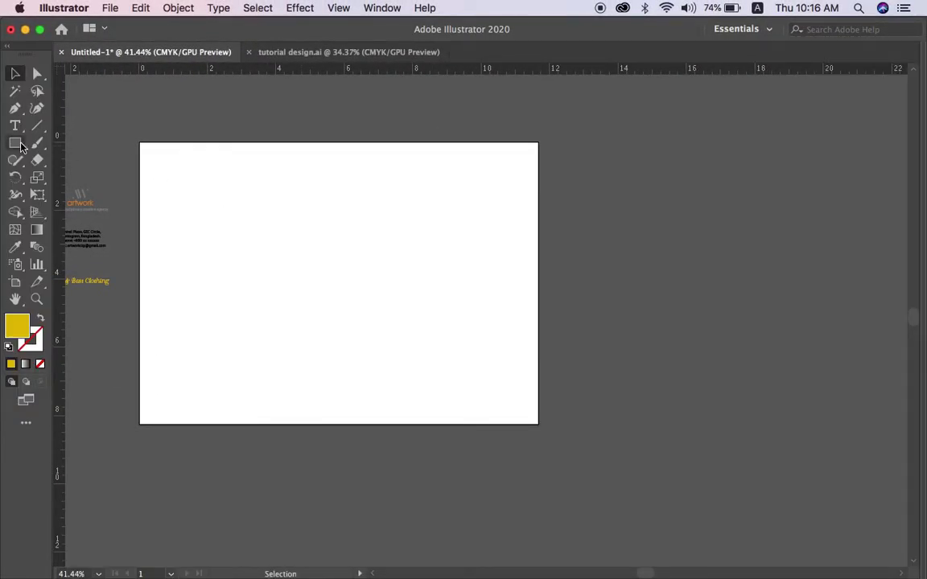
Create a 7.5 × 9.8 in yellow rectangle with the Rectangle tool.
{"action": "left_click", "coordinate": [20, 143]}
{"action": "left_click", "coordinate": [347, 169]}
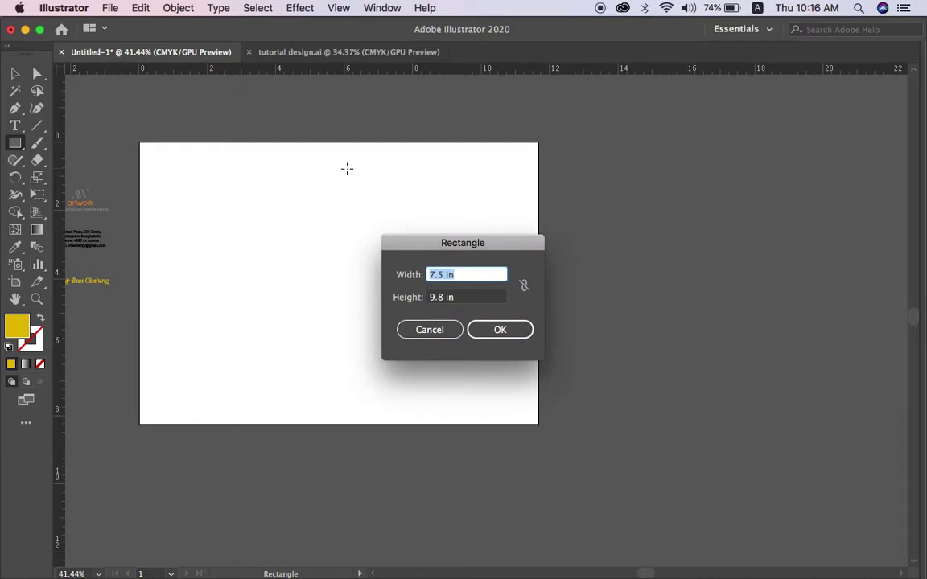
{"action": "key", "text": "Tab"}
{"action": "key", "text": "Return"}
{"action": "key", "text": "v"}
Move the rectangle to the artboard's top edge and drop a copy to its left.
{"action": "scroll", "coordinate": [418, 280], "scroll_direction": "down", "scroll_amount": 2}
{"action": "left_click_drag", "start_coordinate": [473, 291], "coordinate": [460, 273]}
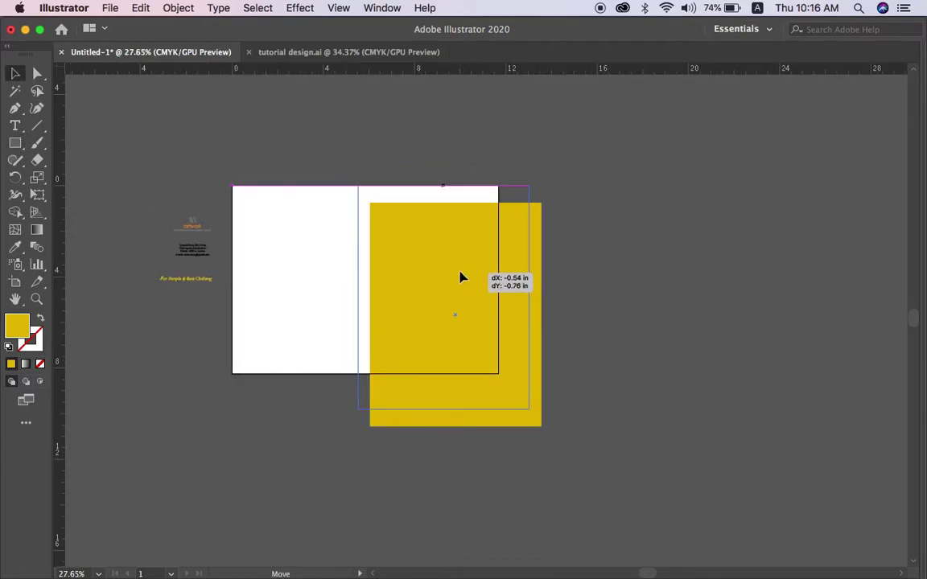
{"action": "left_click_drag", "start_coordinate": [518, 294], "coordinate": [344, 297]}
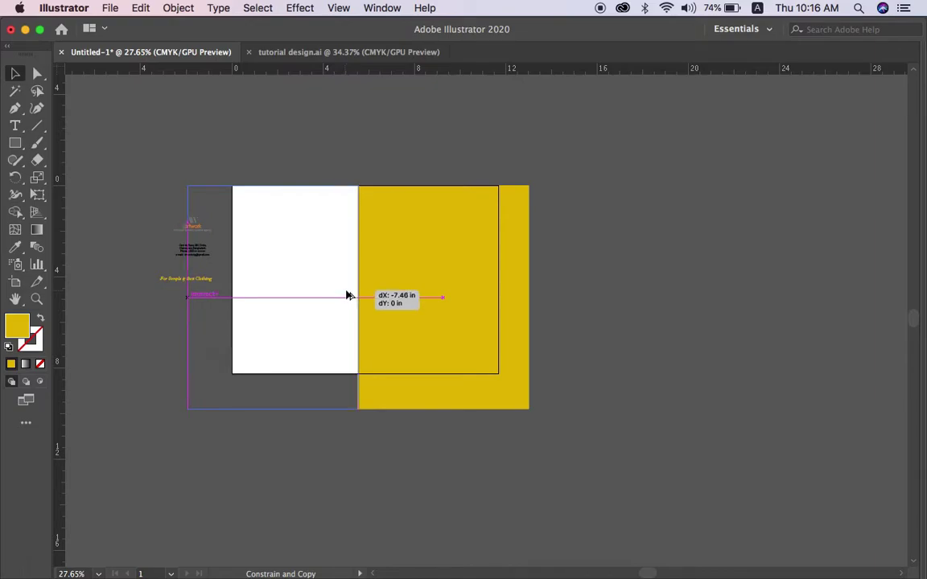
{"action": "left_click_drag", "start_coordinate": [344, 297], "coordinate": [347, 297]}
{"action": "key", "text": "shift+Tab"}
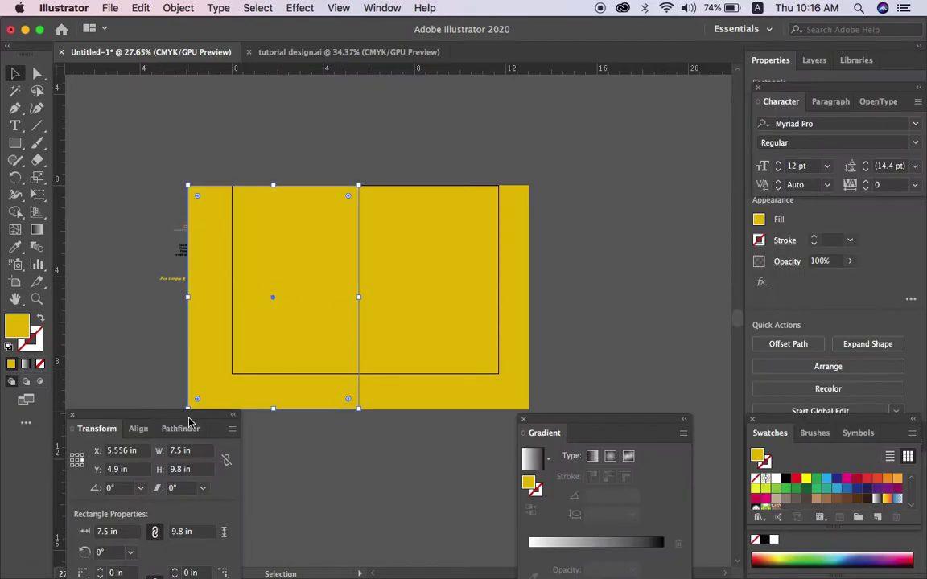
Set the left copy's width to 2.5 in.
{"action": "left_click", "coordinate": [209, 455]}
{"action": "type", "text": "2.5"}
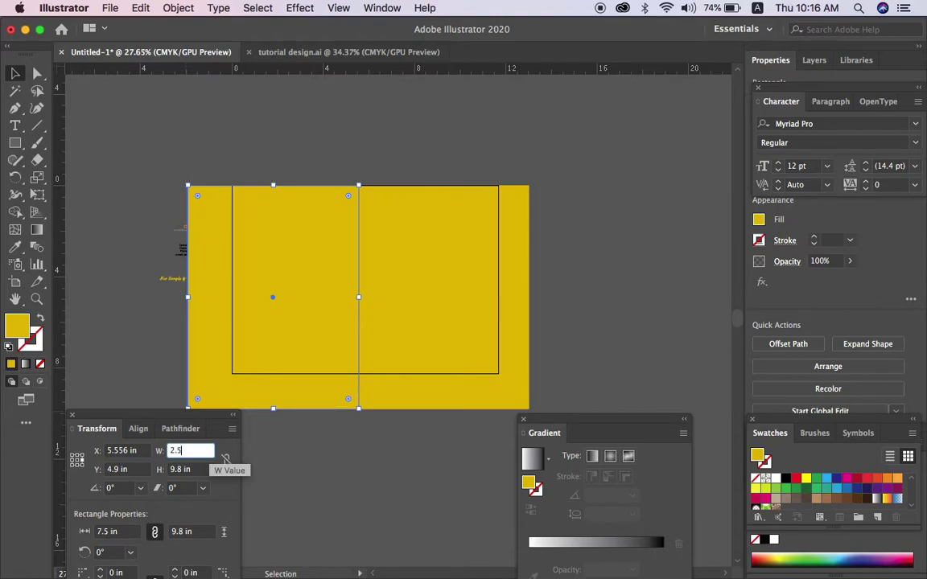
{"action": "key", "text": "Return"}
{"action": "left_click", "coordinate": [341, 496]}
{"action": "left_click", "coordinate": [392, 368]}
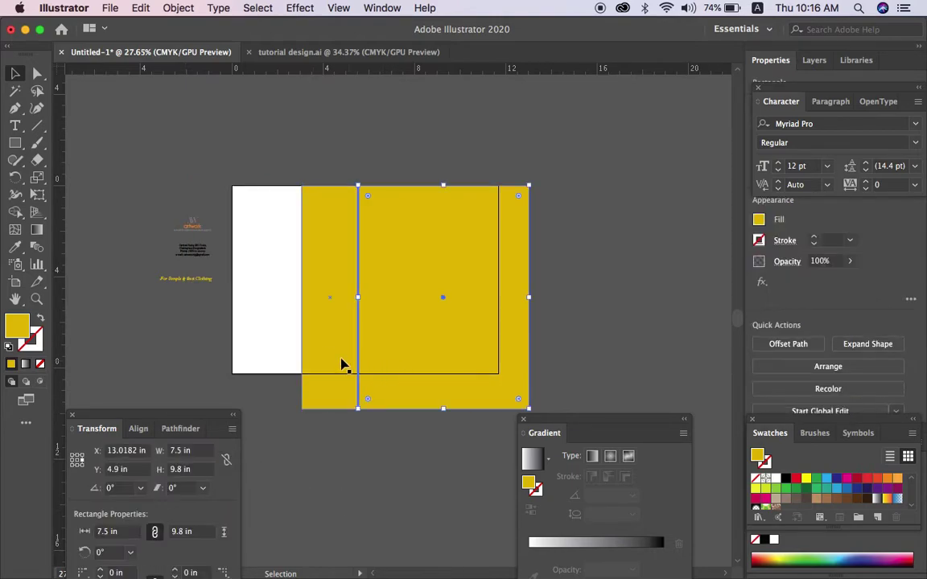
{"action": "left_click", "coordinate": [377, 437]}
In Outline view, snap the narrow rectangle flush against the large one, then select both.
{"action": "key", "text": "ctrl+y"}
{"action": "scroll", "coordinate": [336, 363], "scroll_direction": "up", "scroll_amount": 2}
{"action": "scroll", "coordinate": [336, 363], "scroll_direction": "up", "scroll_amount": 2}
{"action": "scroll", "coordinate": [337, 363], "scroll_direction": "up", "scroll_amount": 2}
{"action": "scroll", "coordinate": [338, 364], "scroll_direction": "up", "scroll_amount": 2}
{"action": "left_click_drag", "start_coordinate": [335, 353], "coordinate": [335, 360]}
{"action": "scroll", "coordinate": [343, 434], "scroll_direction": "down", "scroll_amount": 2}
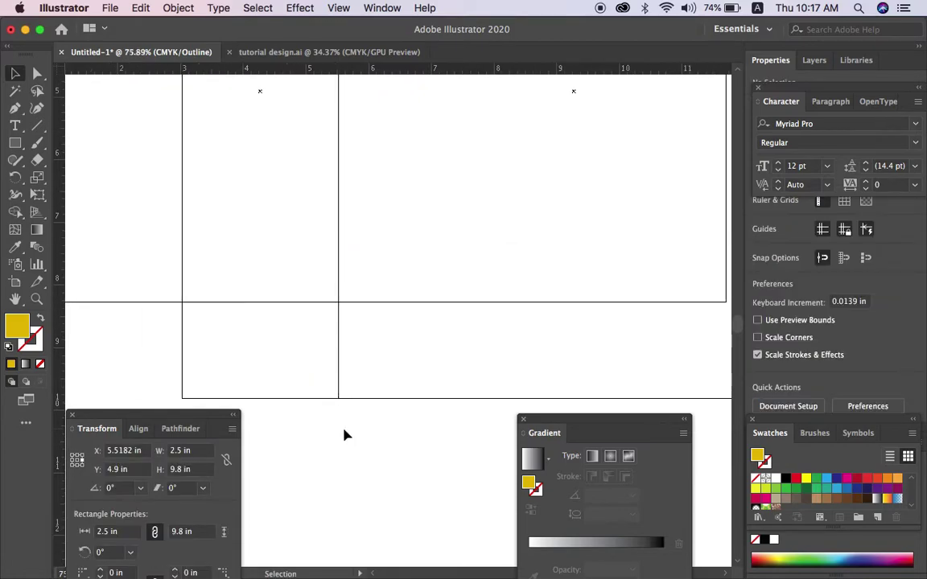
{"action": "scroll", "coordinate": [350, 431], "scroll_direction": "down", "scroll_amount": 2}
{"action": "left_click", "coordinate": [354, 426]}
{"action": "key", "text": "ctrl+y"}
{"action": "scroll", "coordinate": [362, 419], "scroll_direction": "down", "scroll_amount": 1}
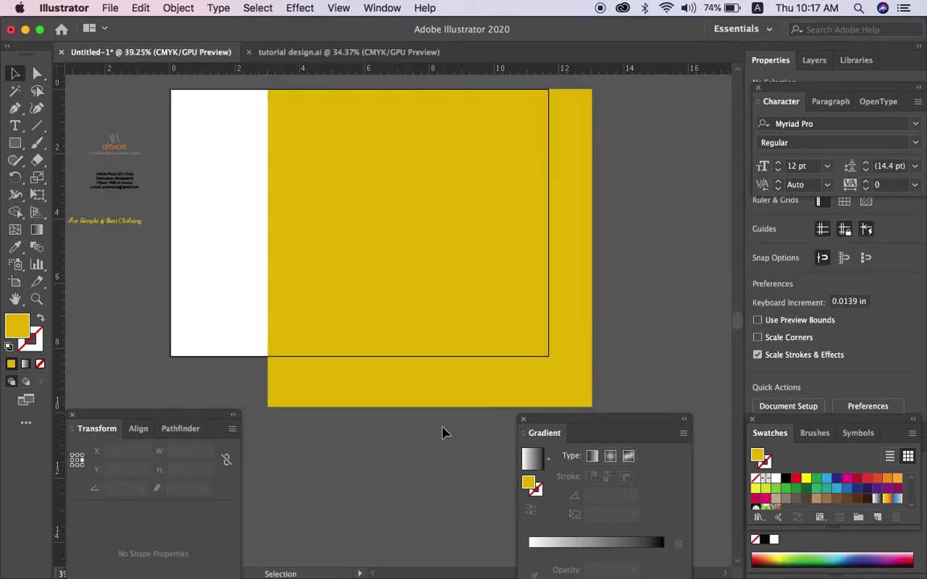
{"action": "left_click", "coordinate": [296, 302]}
{"action": "left_click", "coordinate": [179, 8]}
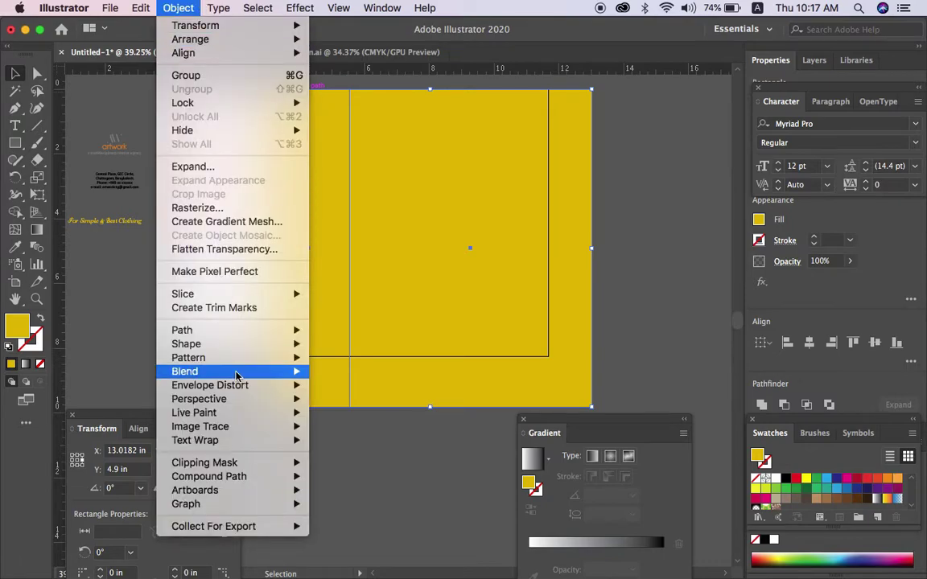
{"action": "mouse_move", "coordinate": [195, 490]}
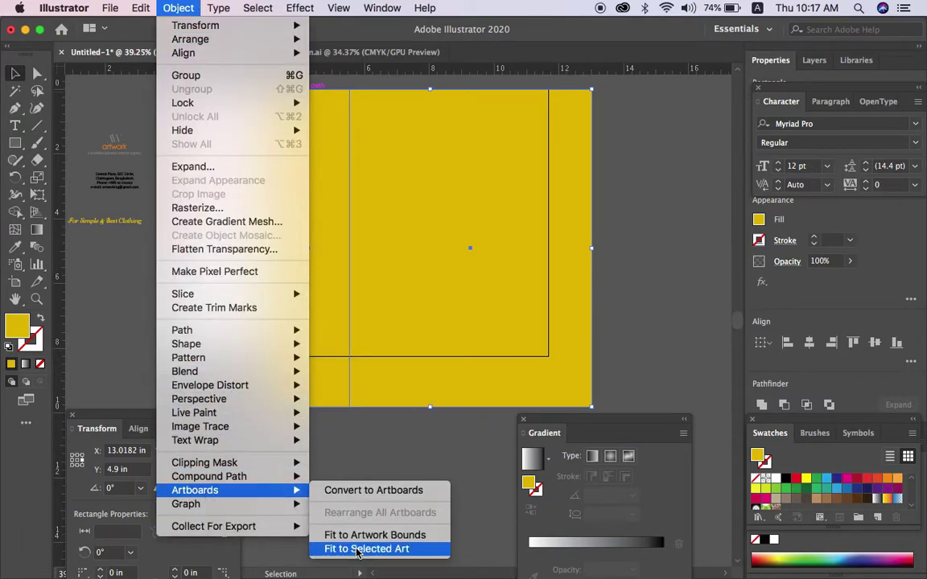
Fit the artboard to the rectangles and make the narrow strip light grey (K 18).
{"action": "left_click", "coordinate": [358, 549]}
{"action": "left_click", "coordinate": [322, 385]}
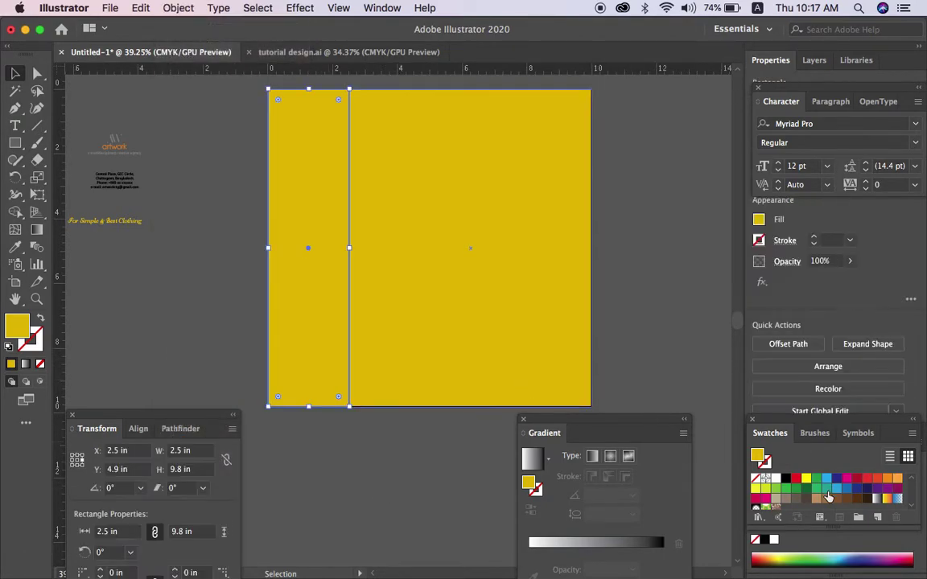
{"action": "left_click", "coordinate": [774, 540]}
{"action": "left_click_drag", "start_coordinate": [806, 524], "coordinate": [811, 523]}
{"action": "left_click", "coordinate": [439, 445]}
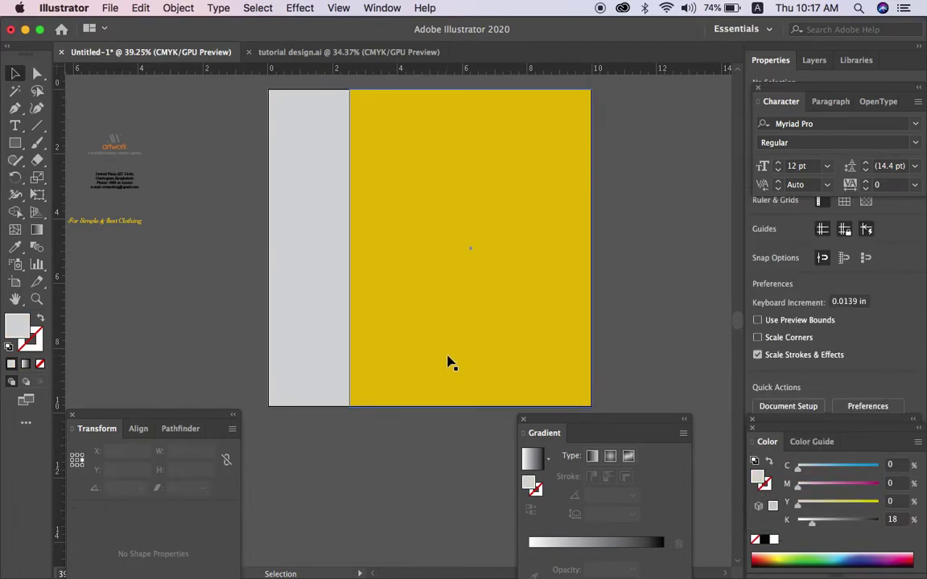
Colour the large rectangle with the logo's orange using the Eyedropper.
{"action": "left_click", "coordinate": [354, 306]}
{"action": "left_click", "coordinate": [18, 250]}
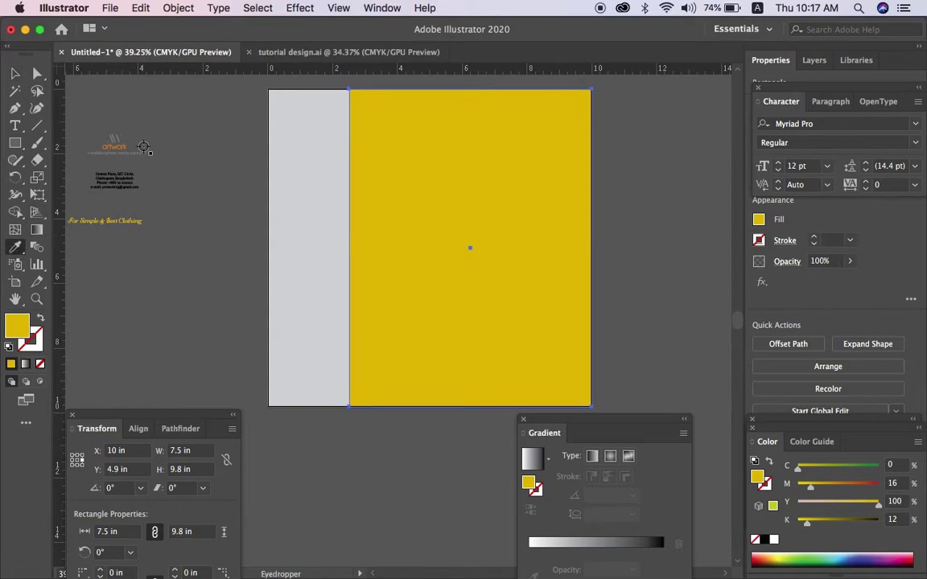
{"action": "left_click", "coordinate": [119, 145]}
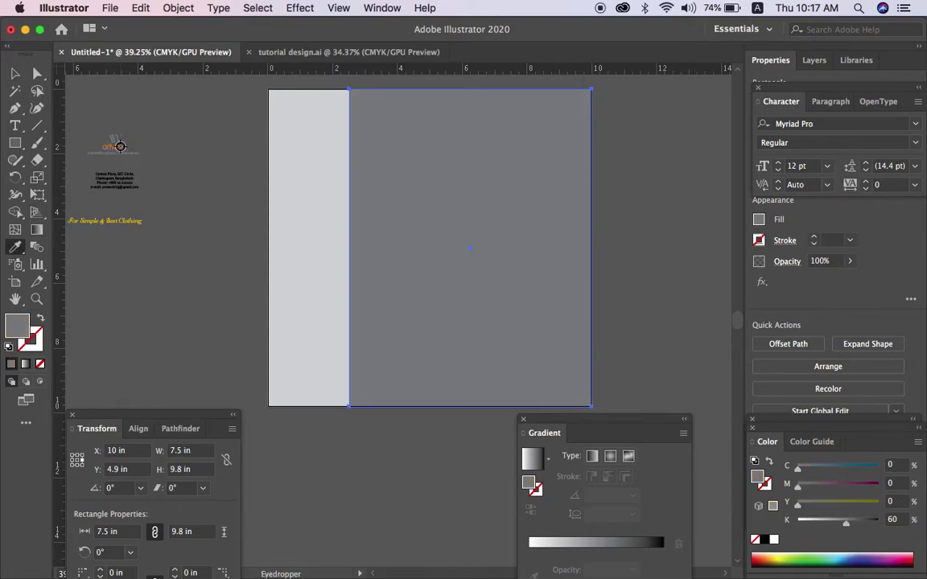
{"action": "left_click", "coordinate": [119, 146]}
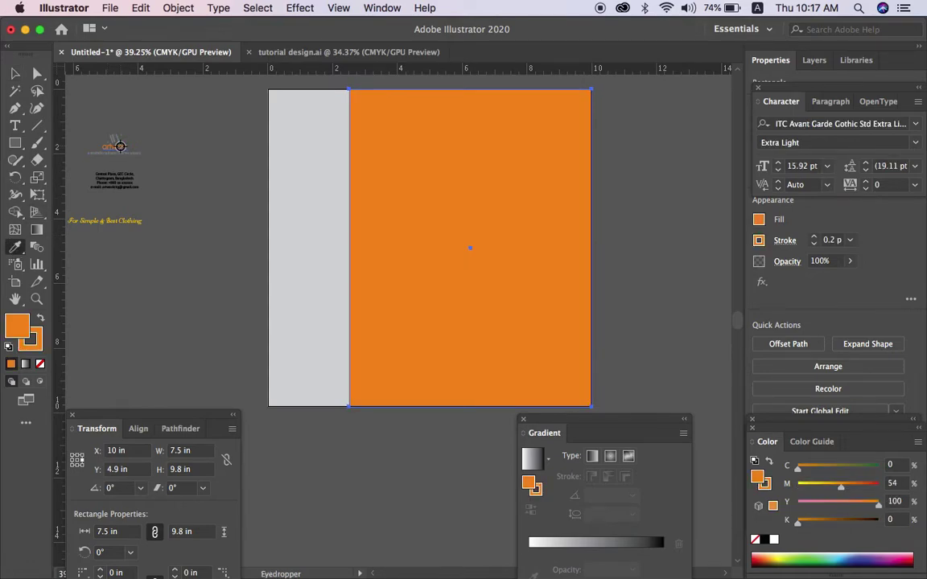
{"action": "key", "text": "v"}
{"action": "left_click", "coordinate": [182, 170]}
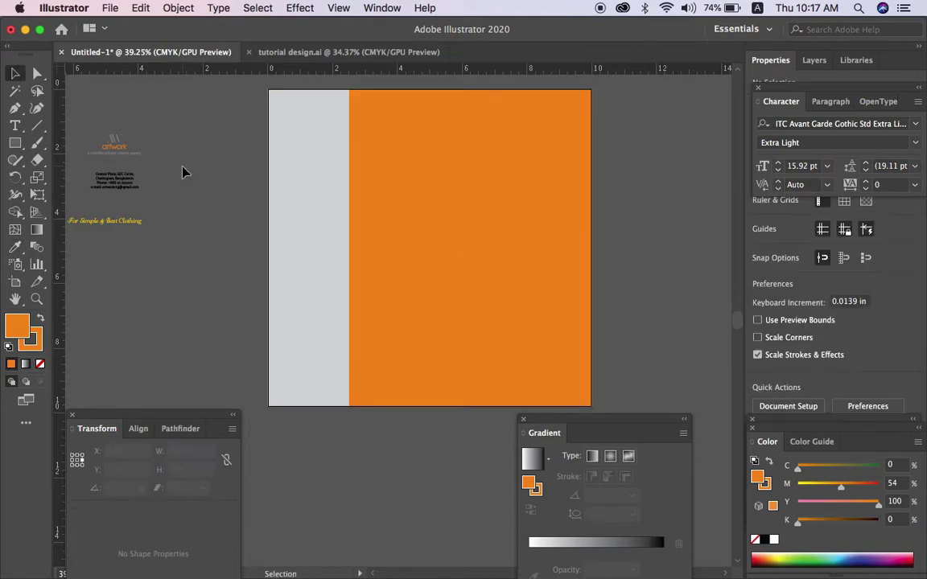
{"action": "scroll", "coordinate": [182, 171], "scroll_direction": "right", "scroll_amount": 3}
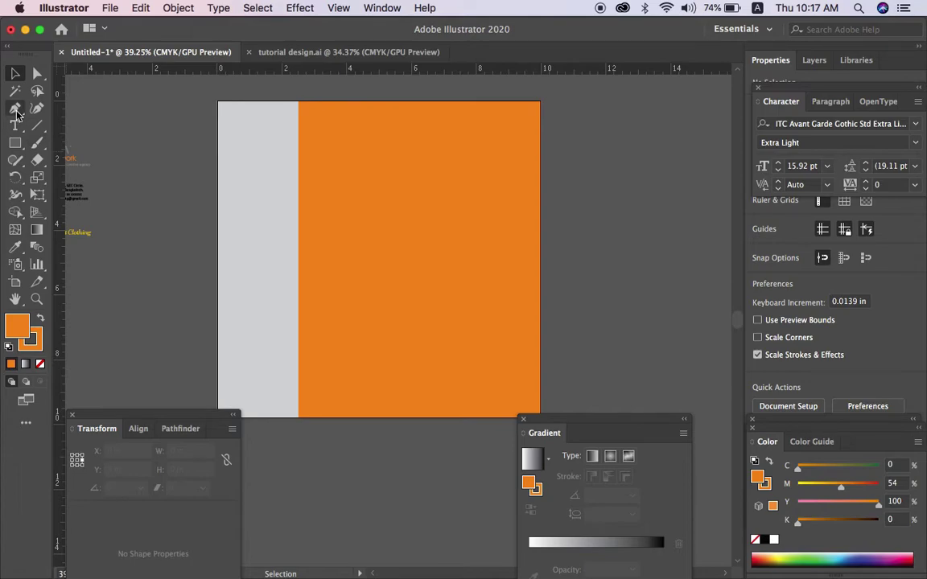
Pen-draw a five-point shape over the card's top with its V tip in the orange area.
{"action": "left_click", "coordinate": [16, 111]}
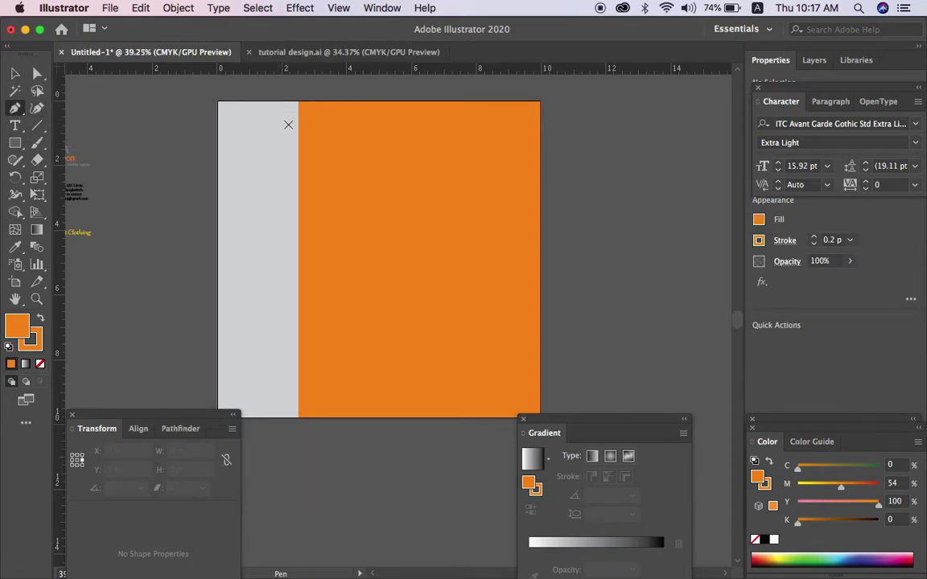
{"action": "left_click", "coordinate": [286, 150]}
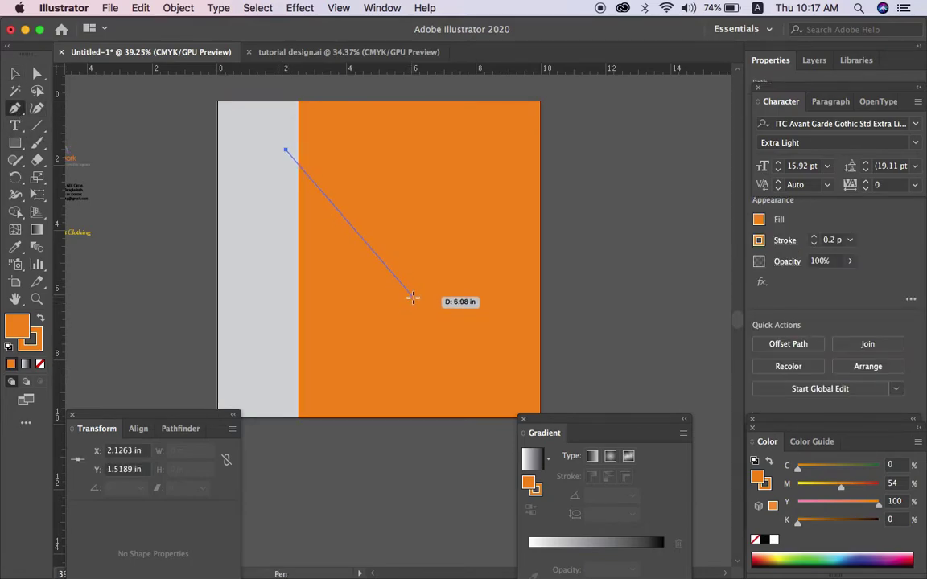
{"action": "left_click", "coordinate": [412, 297]}
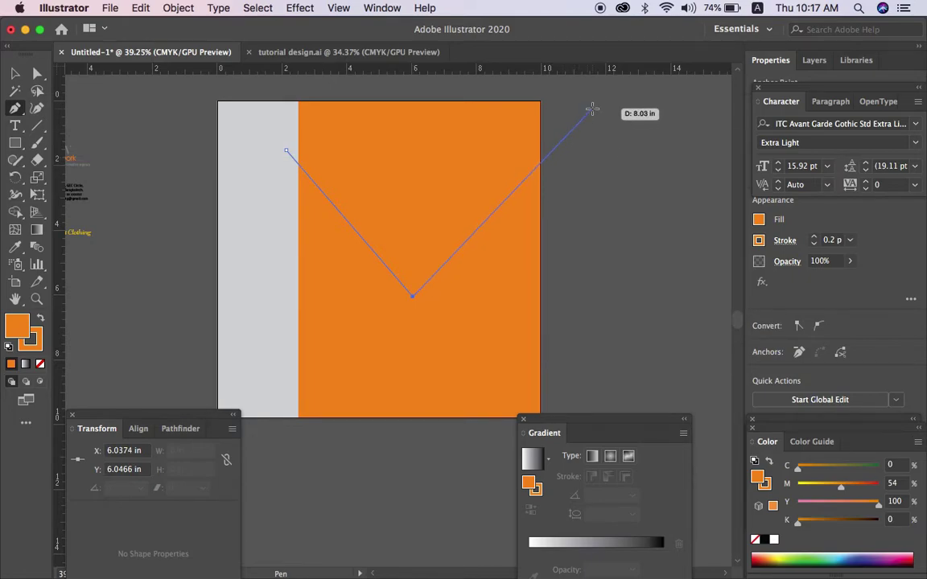
{"action": "left_click", "coordinate": [596, 120]}
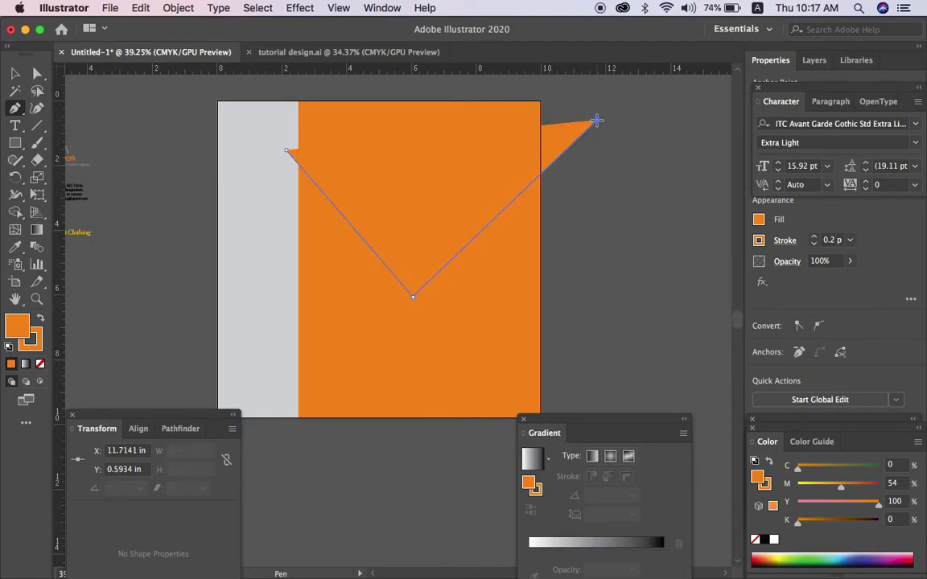
{"action": "left_click", "coordinate": [564, 79]}
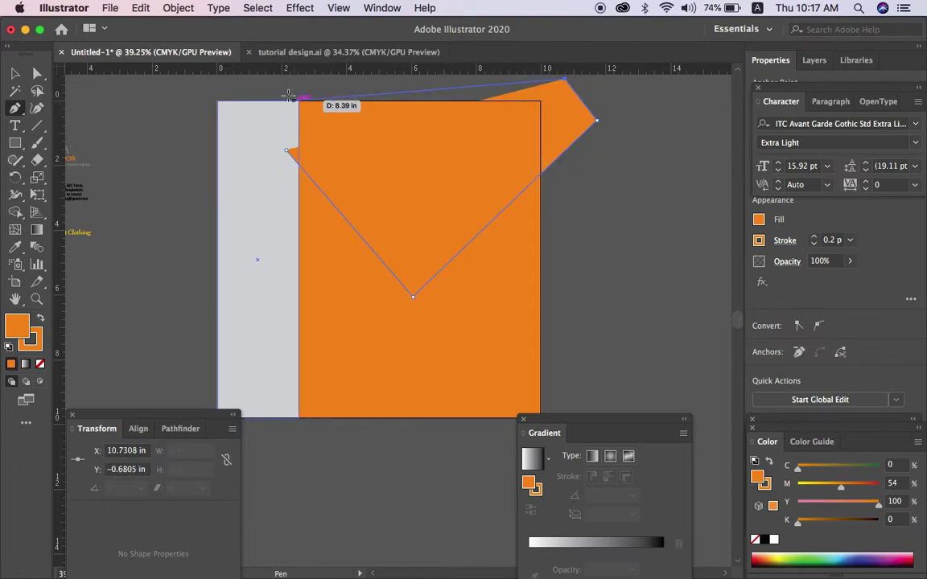
{"action": "left_click", "coordinate": [287, 94]}
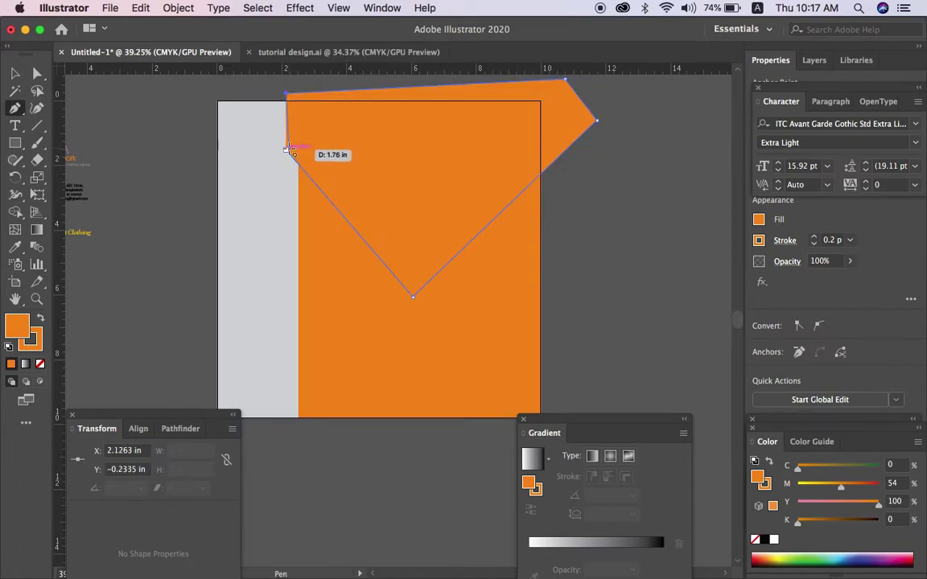
{"action": "key", "text": "v"}
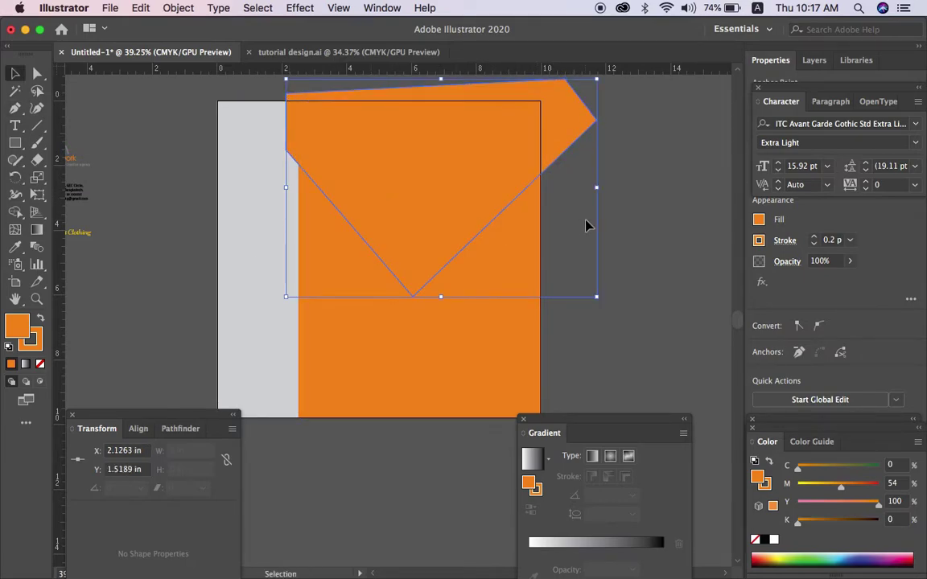
Reposition the pointed shape and enlarge it proportionally.
{"action": "left_click", "coordinate": [592, 231]}
{"action": "left_click", "coordinate": [491, 205]}
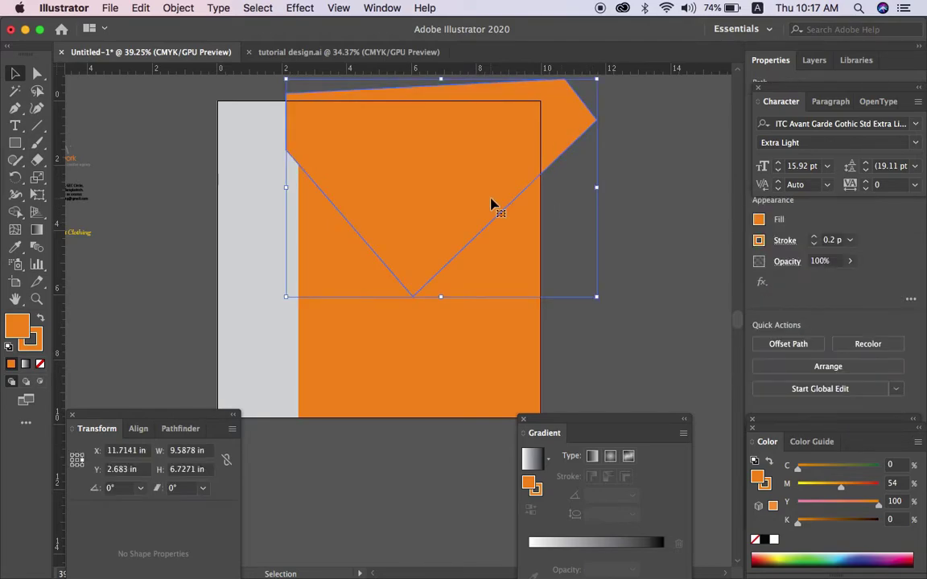
{"action": "left_click_drag", "start_coordinate": [475, 198], "coordinate": [460, 247]}
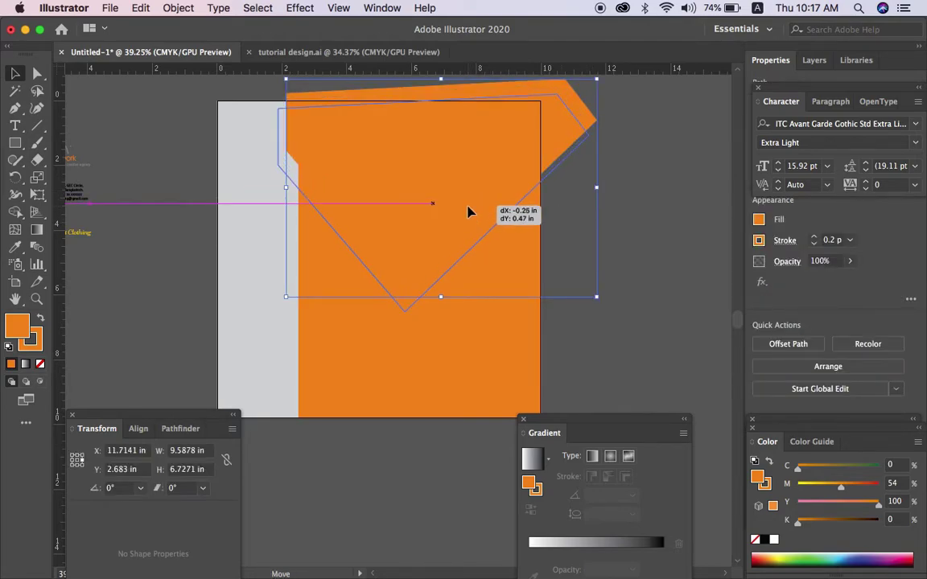
{"action": "left_click_drag", "start_coordinate": [460, 247], "coordinate": [460, 206]}
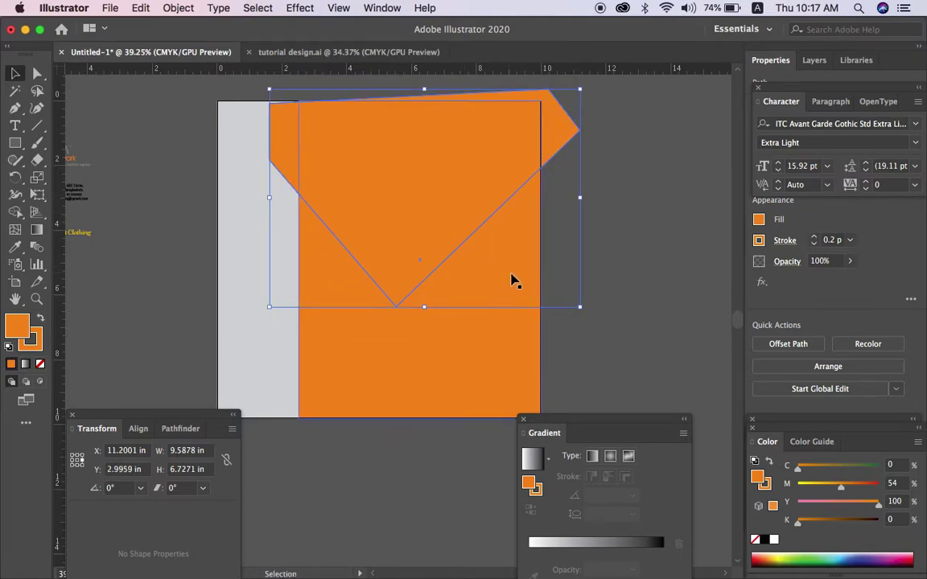
{"action": "left_click_drag", "start_coordinate": [425, 309], "coordinate": [425, 334]}
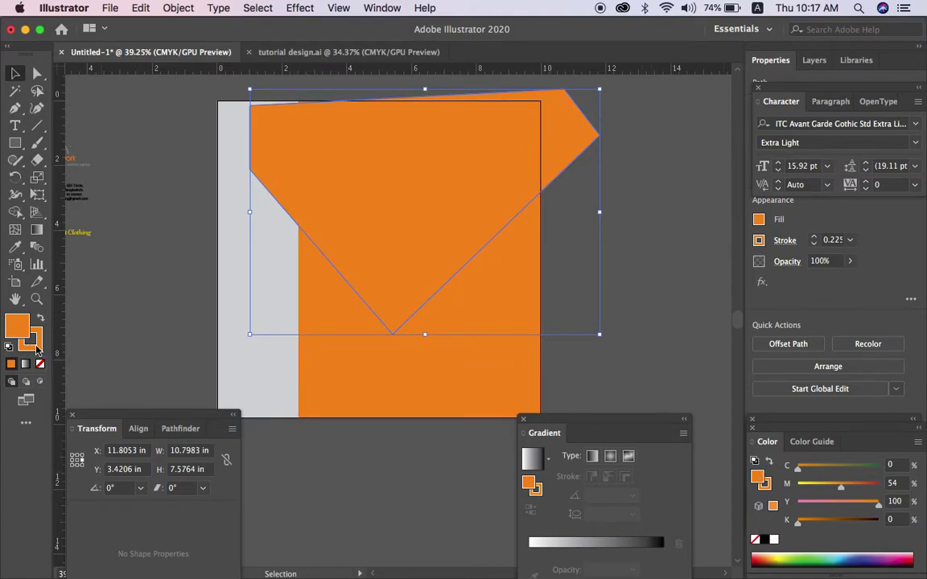
Remove the pointed shape's stroke and fill it black.
{"action": "left_click", "coordinate": [37, 344]}
{"action": "left_click", "coordinate": [40, 364]}
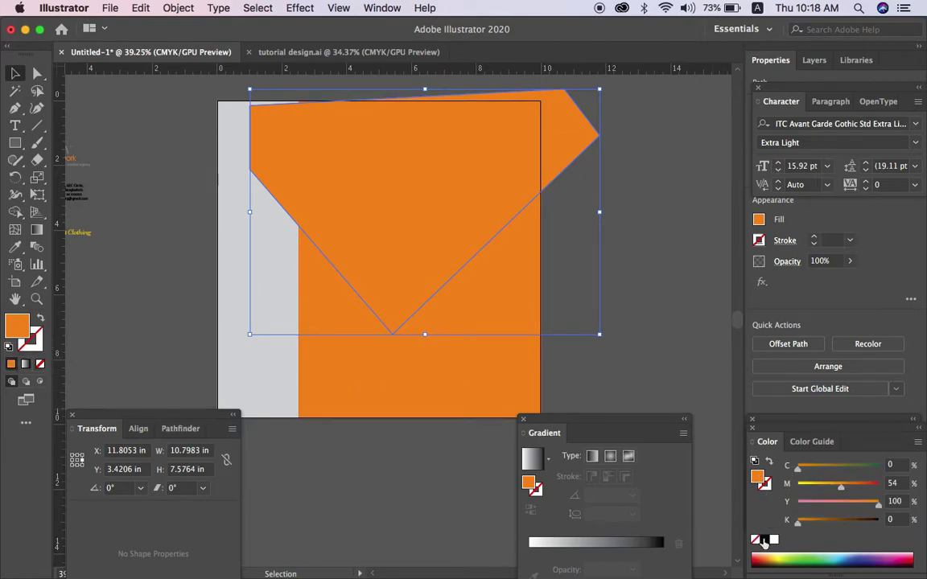
{"action": "left_click", "coordinate": [764, 540]}
{"action": "left_click", "coordinate": [605, 289]}
{"action": "left_click", "coordinate": [437, 210]}
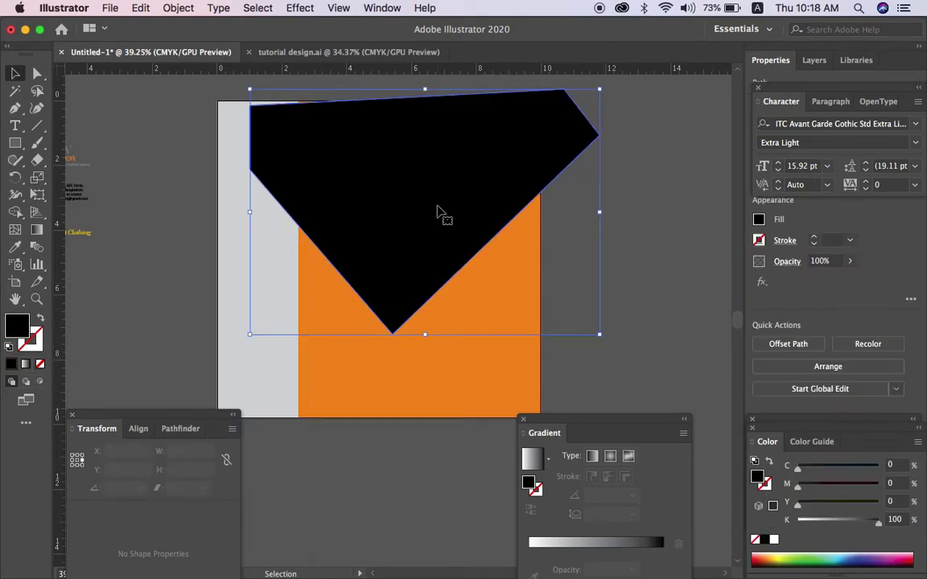
{"action": "left_click", "coordinate": [482, 327]}
{"action": "left_click", "coordinate": [569, 292]}
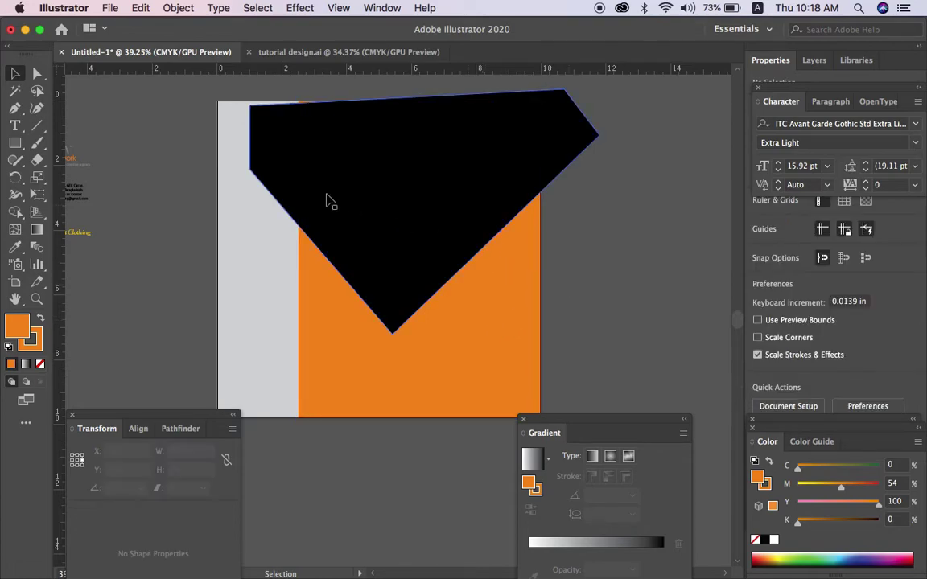
{"action": "left_click", "coordinate": [14, 108]}
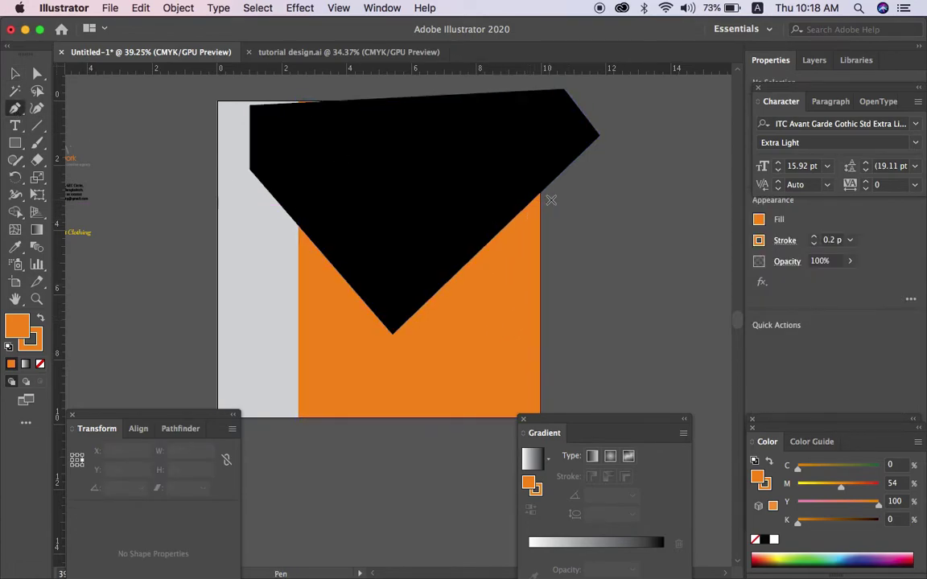
Draw a diagonal line from the card's right edge to below its lower left, and duplicate it slightly offset.
{"action": "left_click", "coordinate": [554, 199]}
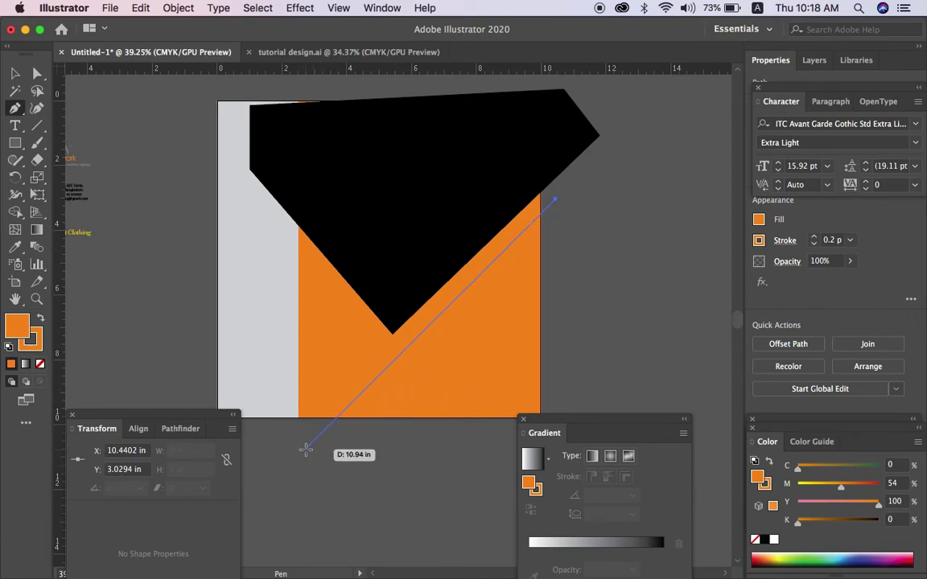
{"action": "left_click", "coordinate": [304, 449]}
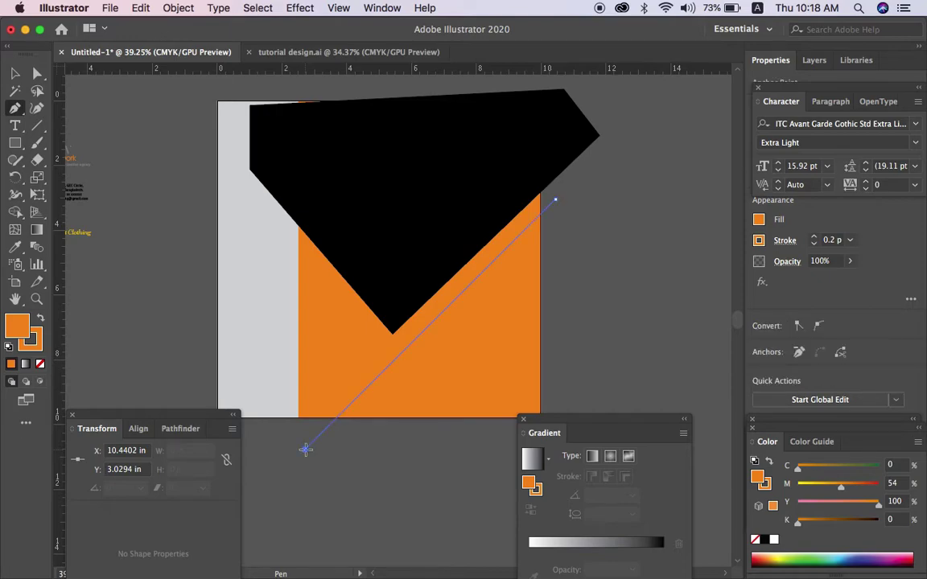
{"action": "key", "text": "v"}
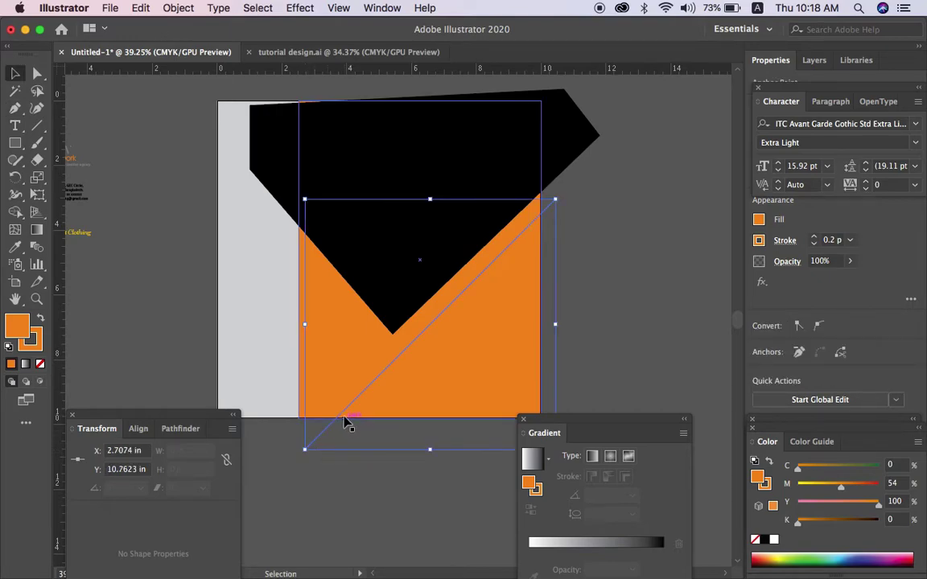
{"action": "left_click_drag", "start_coordinate": [344, 413], "coordinate": [368, 437]}
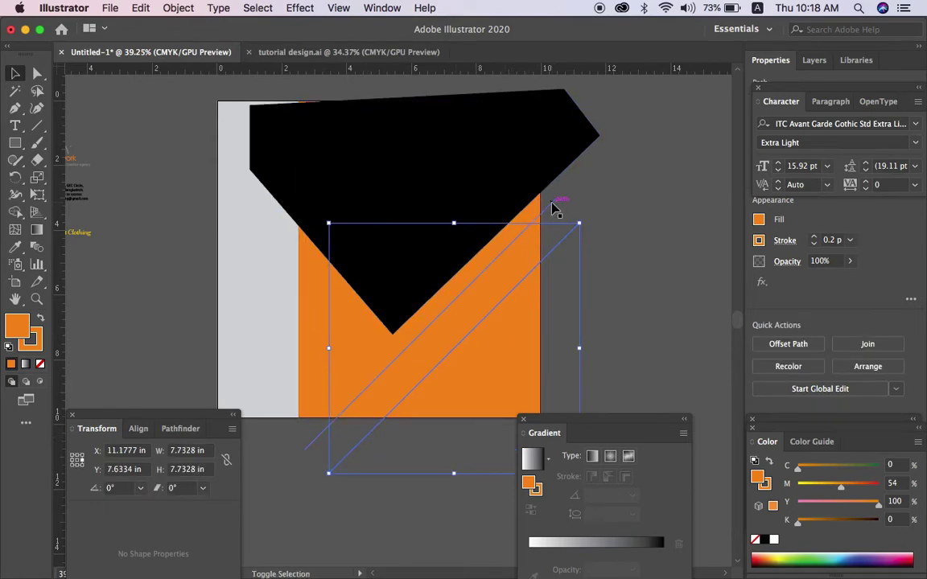
Join the two parallel lines into a closed strip and nudge it down and right.
{"action": "key", "text": "a"}
{"action": "key", "text": "ctrl+j"}
{"action": "key", "text": "v"}
{"action": "left_click", "coordinate": [600, 256]}
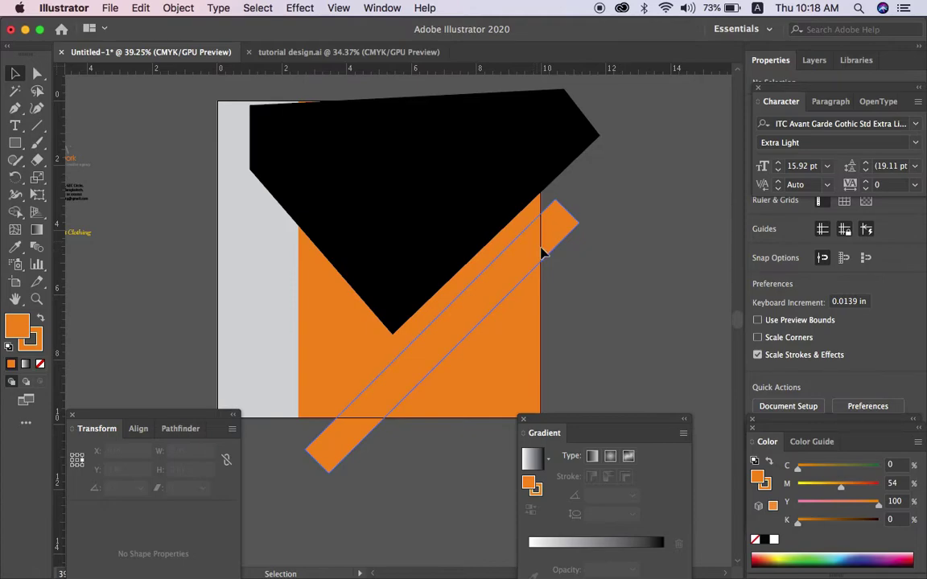
{"action": "left_click_drag", "start_coordinate": [541, 252], "coordinate": [554, 269]}
{"action": "left_click", "coordinate": [495, 177]}
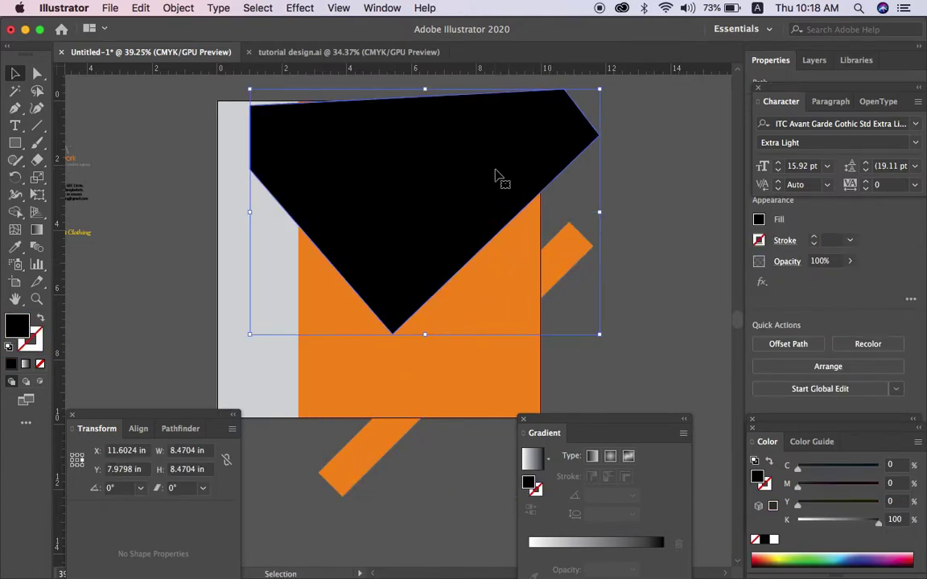
Give the pointed shape a gradient fill with its white stop changed to 50% grey.
{"action": "key", "text": "period"}
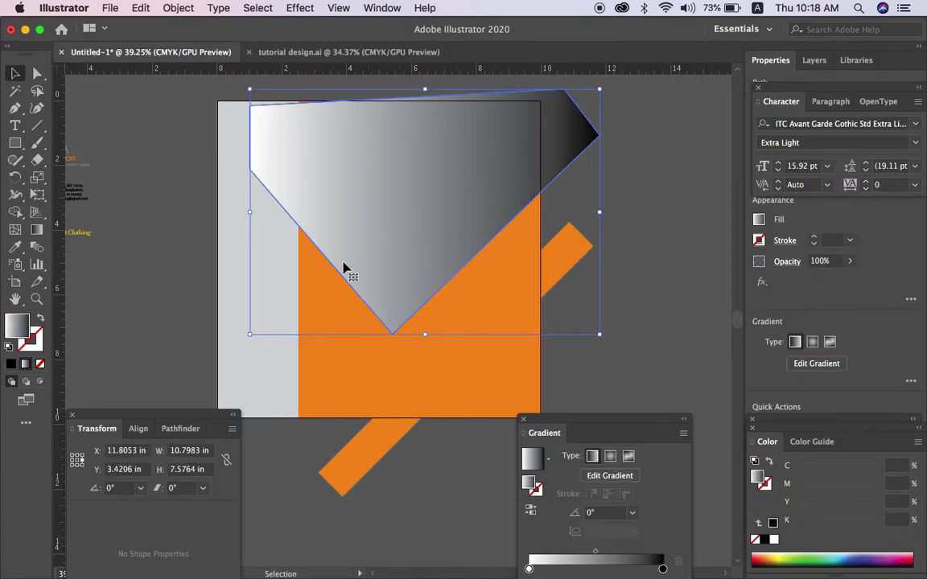
{"action": "scroll", "coordinate": [276, 293], "scroll_direction": "right", "scroll_amount": 2}
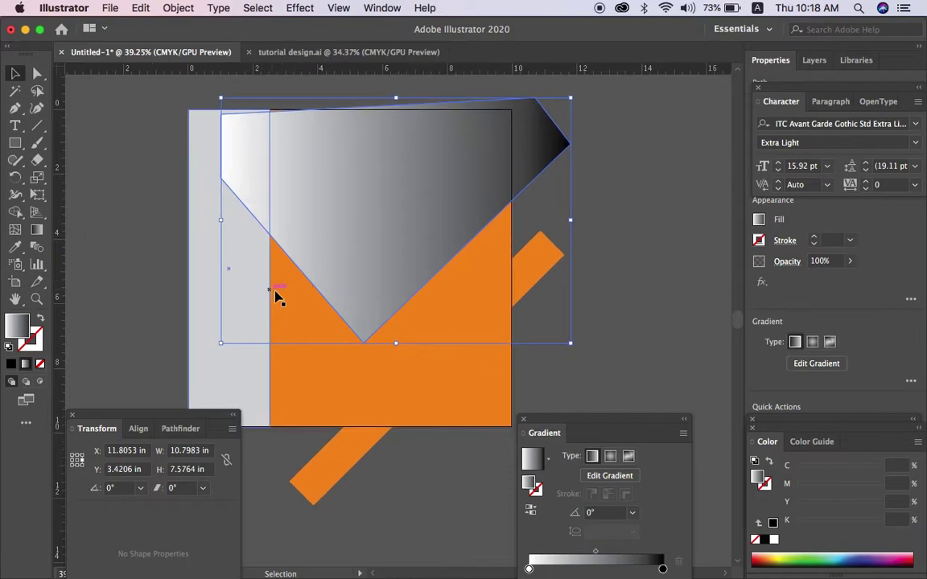
{"action": "double_click", "coordinate": [528, 568]}
{"action": "left_click", "coordinate": [585, 435]}
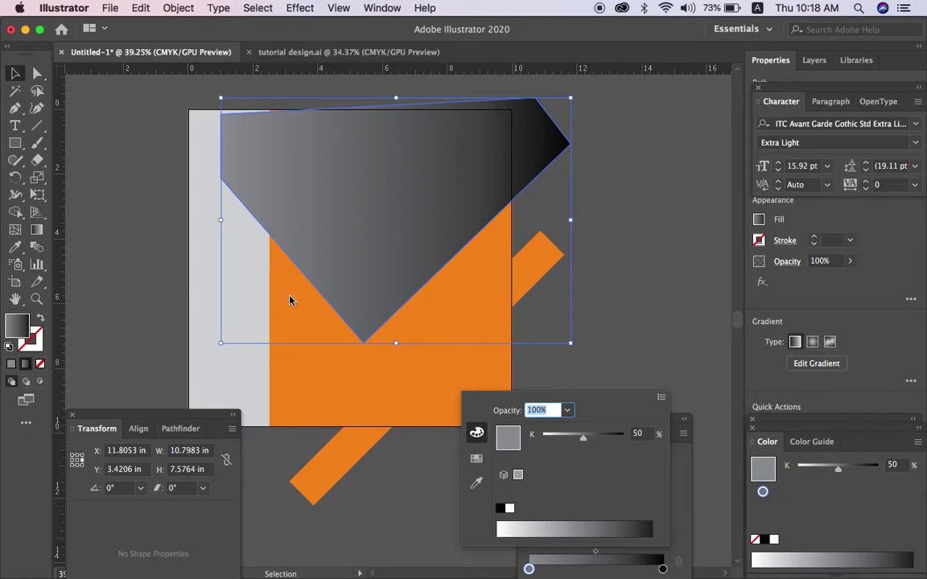
{"action": "key", "text": "Escape"}
Drag the gradient vertically from the card's top down to the shape's point.
{"action": "left_click", "coordinate": [36, 231]}
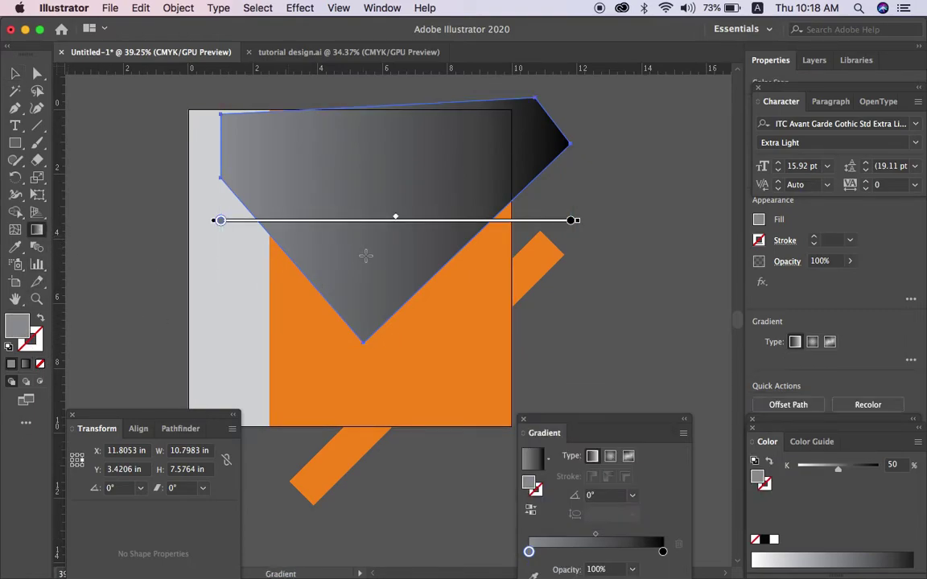
{"action": "mouse_move", "coordinate": [371, 334]}
{"action": "left_mouse_down"}
{"action": "mouse_move", "coordinate": [371, 131]}
{"action": "mouse_move", "coordinate": [363, 414]}
{"action": "left_mouse_up"}
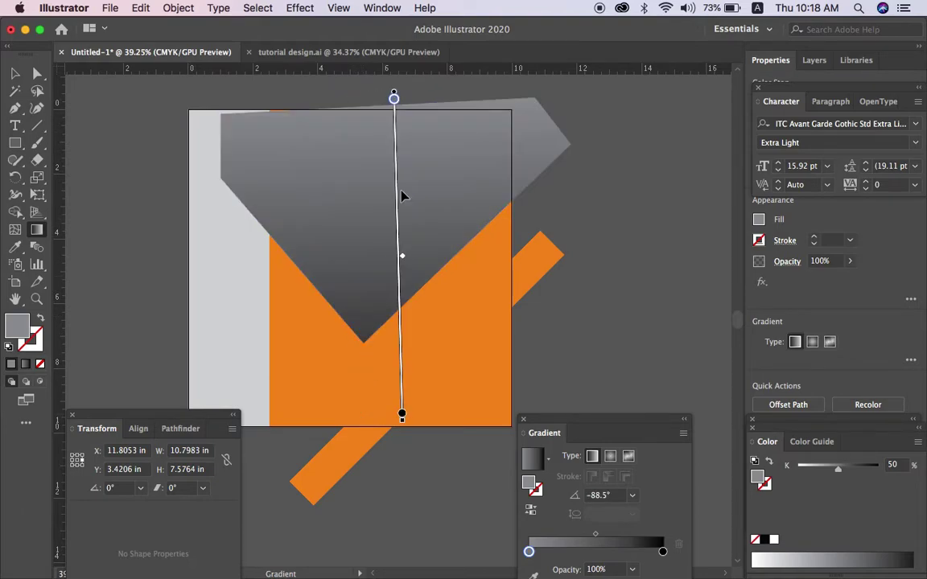
{"action": "scroll", "coordinate": [369, 101], "scroll_direction": "down", "scroll_amount": 2}
{"action": "scroll", "coordinate": [368, 92], "scroll_direction": "down", "scroll_amount": 3}
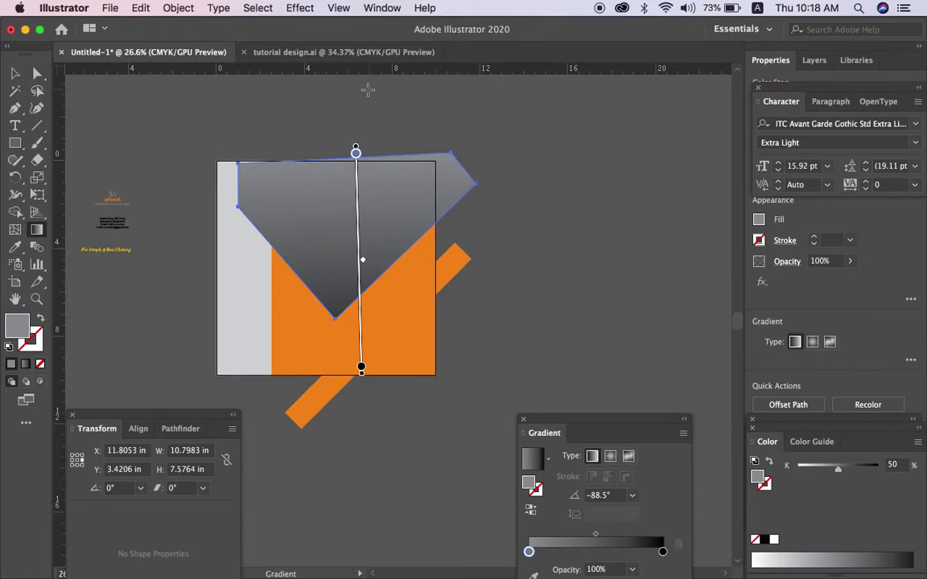
{"action": "left_click_drag", "start_coordinate": [360, 292], "coordinate": [354, 297]}
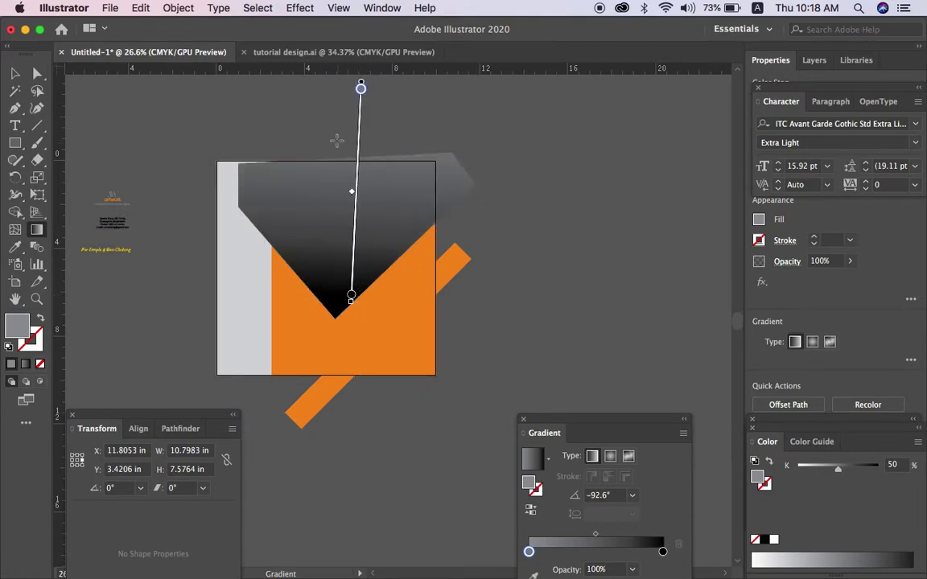
{"action": "left_click_drag", "start_coordinate": [333, 109], "coordinate": [344, 372]}
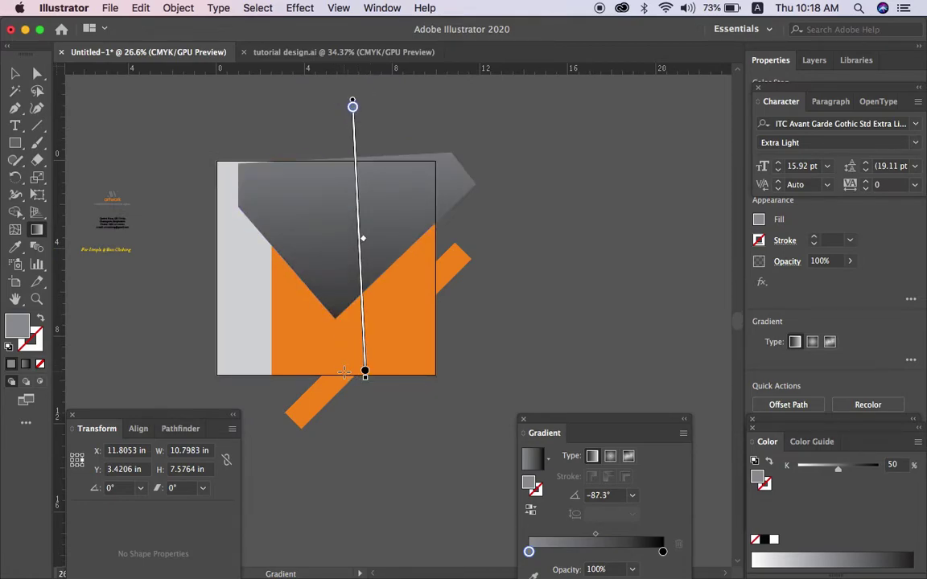
{"action": "key", "text": "v"}
{"action": "left_click", "coordinate": [413, 321]}
{"action": "left_click", "coordinate": [423, 356]}
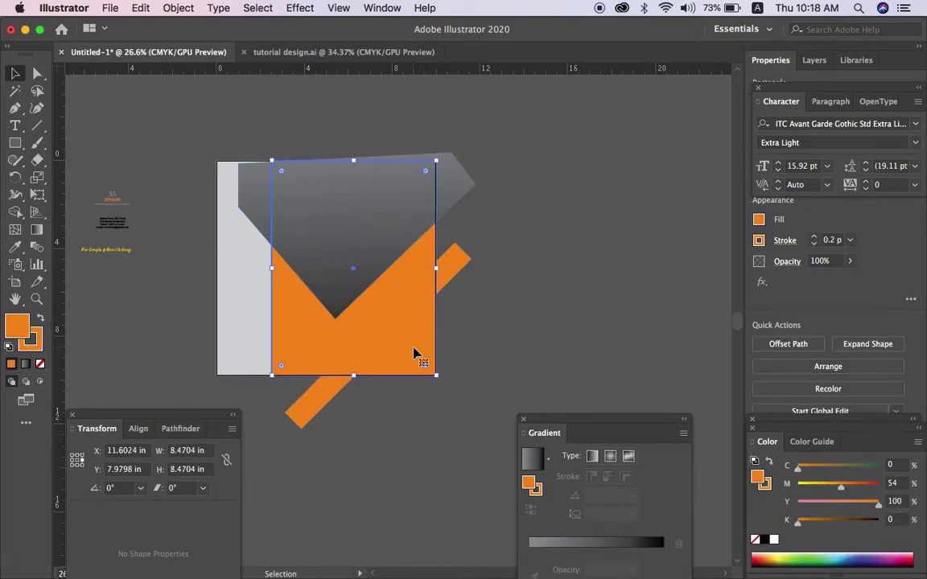
Copy the grey gradient onto the diagonal strip and angle it along the strip's length.
{"action": "left_click", "coordinate": [430, 280]}
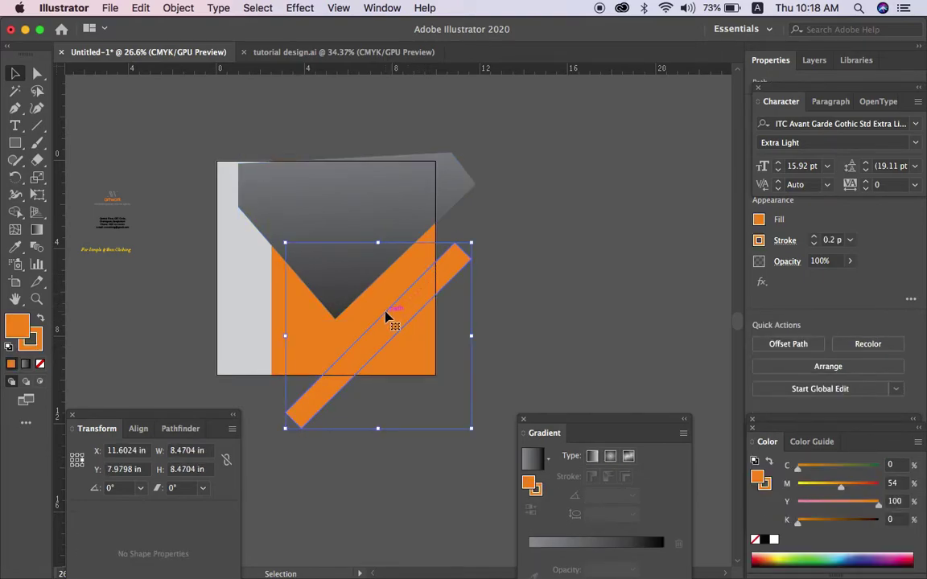
{"action": "scroll", "coordinate": [137, 208], "scroll_direction": "up", "scroll_amount": 2}
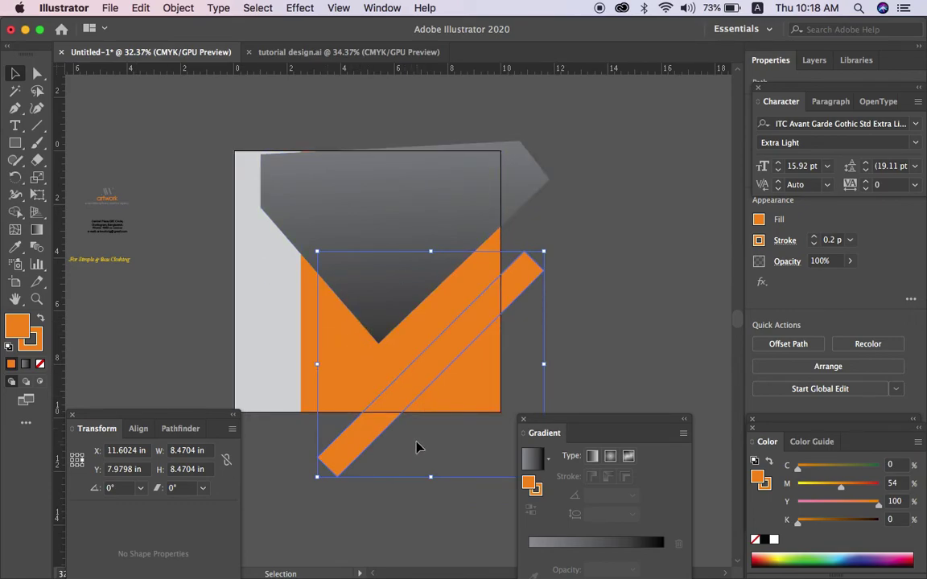
{"action": "left_click", "coordinate": [14, 247]}
{"action": "left_click", "coordinate": [310, 180]}
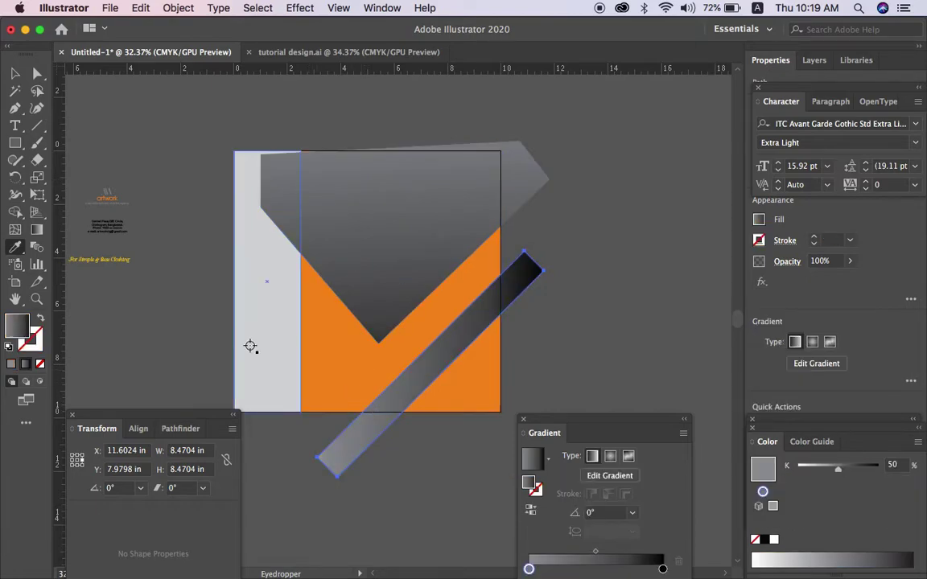
{"action": "left_click", "coordinate": [37, 228]}
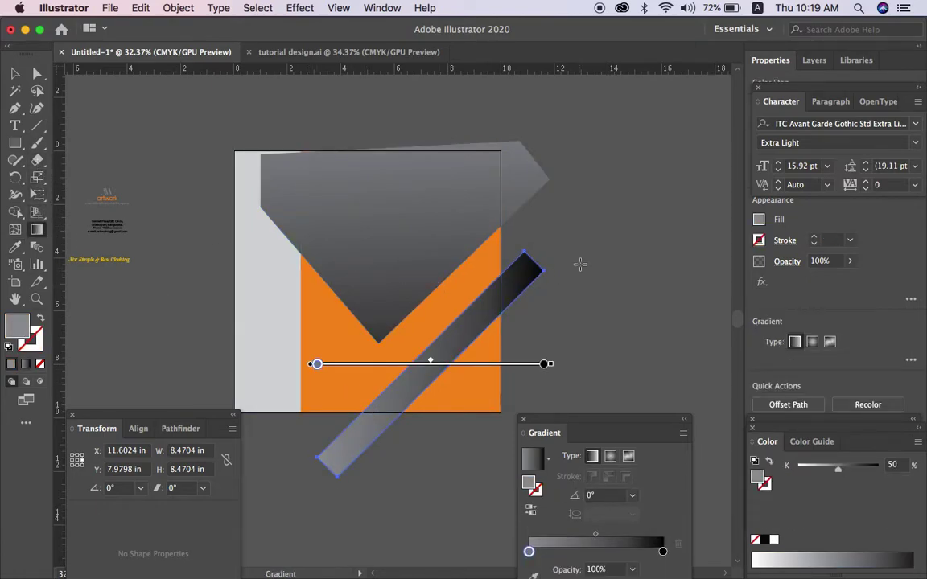
{"action": "left_click_drag", "start_coordinate": [544, 238], "coordinate": [261, 556]}
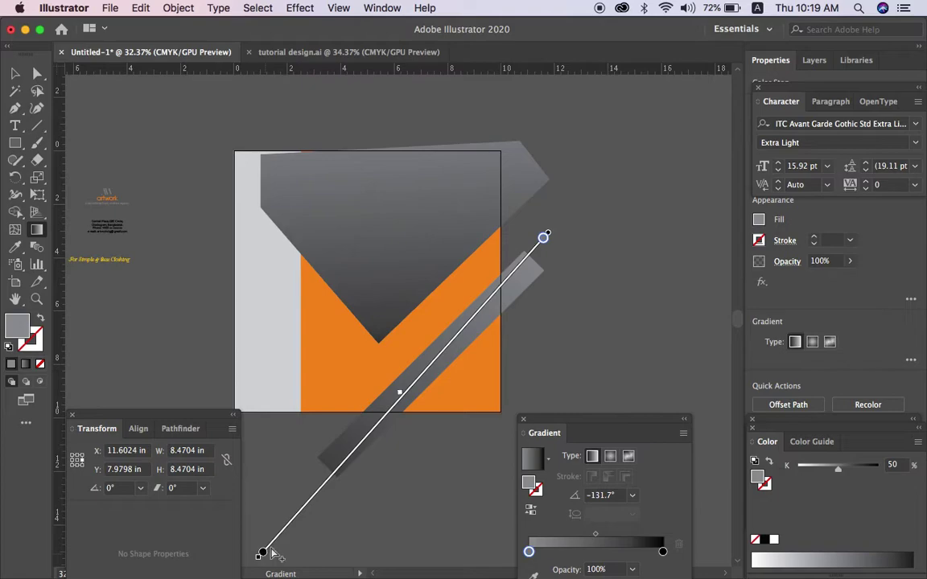
{"action": "key", "text": "v"}
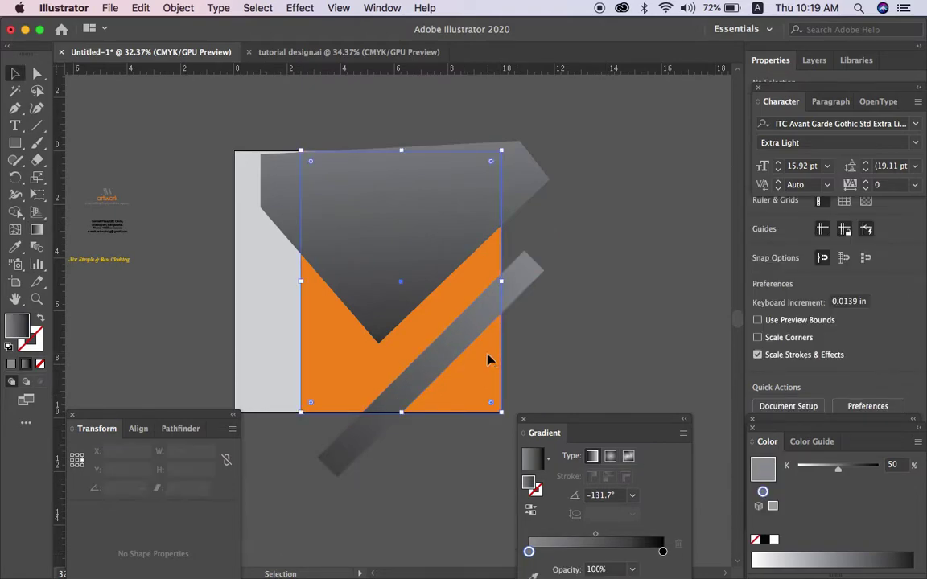
Bring the orange rectangle to front and clip both grey shapes inside it.
{"action": "left_click", "coordinate": [489, 360]}
{"action": "key", "text": "super+shift+bracketright"}
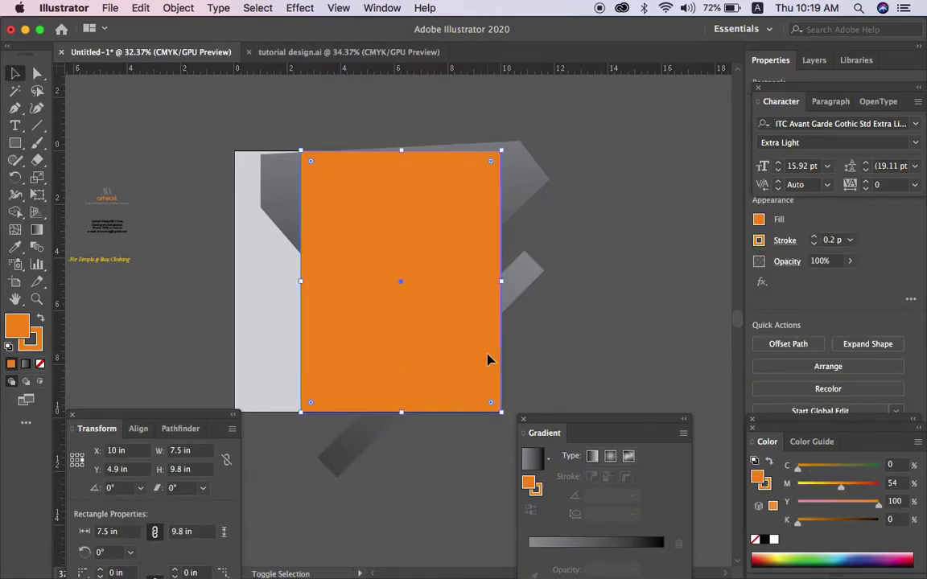
{"action": "left_click", "coordinate": [523, 275], "text": "shift"}
{"action": "left_click", "coordinate": [521, 201], "text": "shift"}
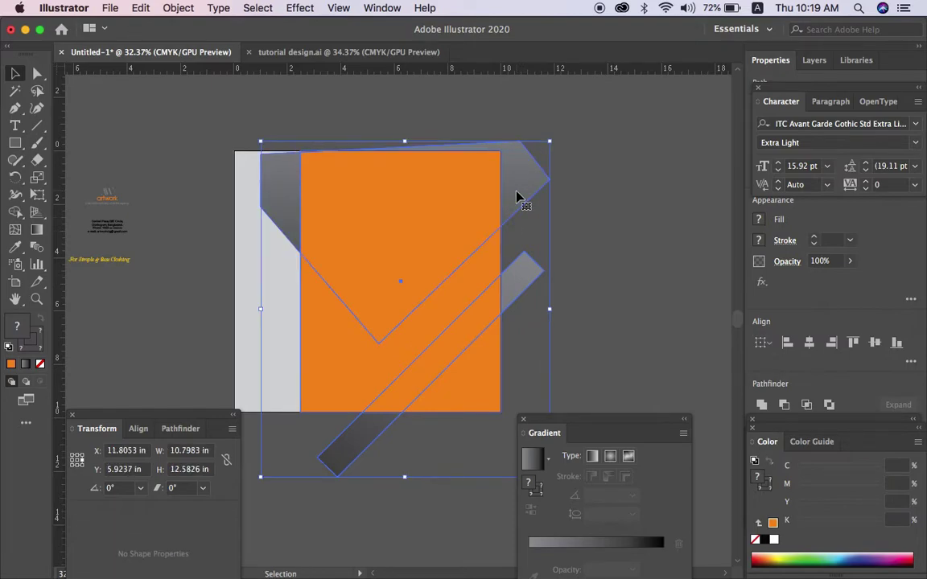
{"action": "right_click", "coordinate": [520, 197]}
{"action": "left_click", "coordinate": [584, 352]}
{"action": "key", "text": "Tab"}
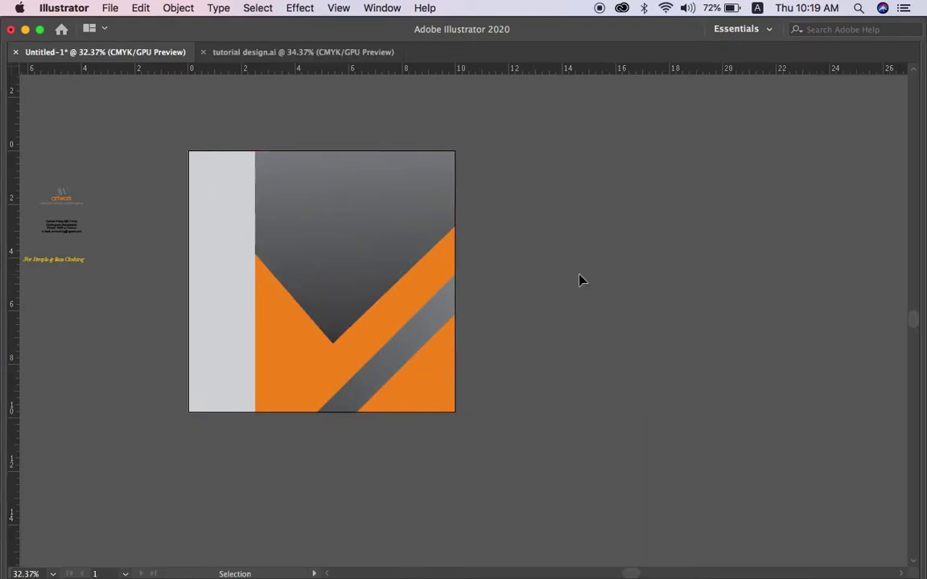
Move the artwork logo from the pasteboard onto the card's grey area.
{"action": "scroll", "coordinate": [576, 276], "scroll_direction": "up", "scroll_amount": 2}
{"action": "scroll", "coordinate": [577, 276], "scroll_direction": "left", "scroll_amount": 5}
{"action": "key", "text": "Tab"}
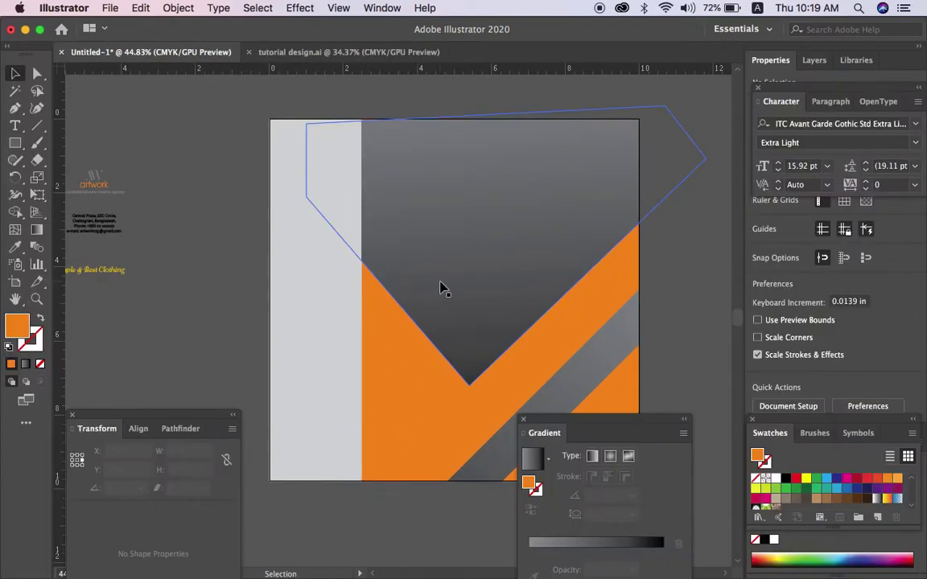
{"action": "scroll", "coordinate": [277, 252], "scroll_direction": "left", "scroll_amount": 1}
{"action": "scroll", "coordinate": [175, 171], "scroll_direction": "left", "scroll_amount": 2}
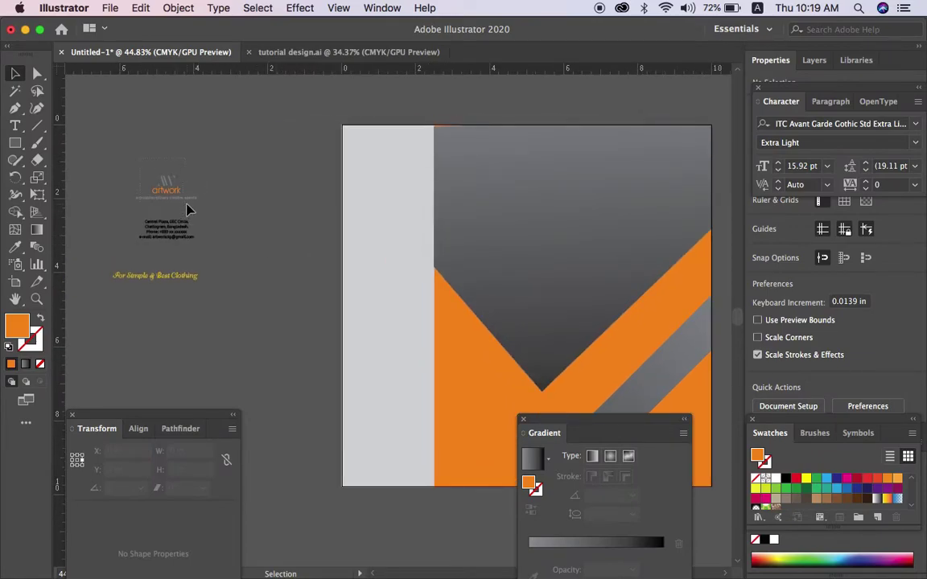
{"action": "left_click", "coordinate": [193, 190]}
{"action": "left_click", "coordinate": [223, 183]}
{"action": "left_click_drag", "start_coordinate": [184, 189], "coordinate": [611, 222]}
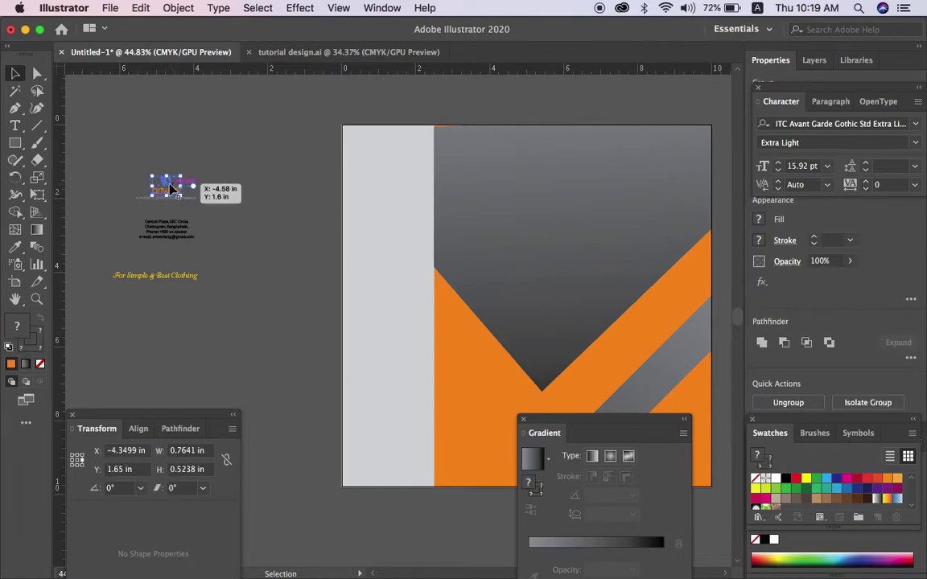
{"action": "mouse_move", "coordinate": [612, 222]}
{"action": "left_mouse_down"}
{"action": "mouse_move", "coordinate": [594, 233]}
{"action": "mouse_move", "coordinate": [610, 297]}
{"action": "left_mouse_up"}
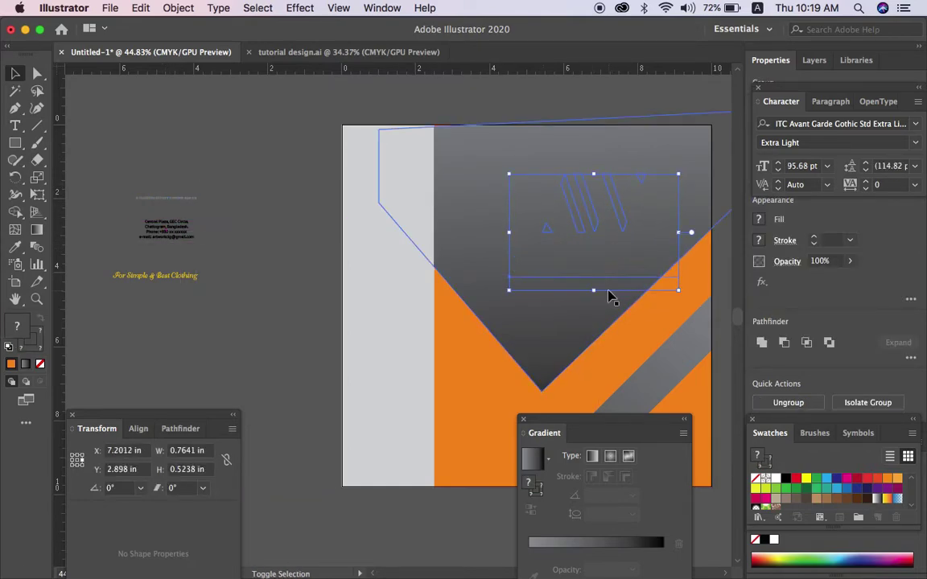
Nudge the logo down-left, shrink it to about 3.2 × 2.2 in, and make the AW mark white.
{"action": "scroll", "coordinate": [610, 296], "scroll_direction": "right", "scroll_amount": 5}
{"action": "key", "text": "shift+Down"}
{"action": "key", "text": "shift+Down"}
{"action": "key", "text": "shift+Down"}
{"action": "key", "text": "shift+Down"}
{"action": "key", "text": "shift+Down"}
{"action": "key", "text": "shift+Down"}
{"action": "key", "text": "shift+Down"}
{"action": "key", "text": "shift+Left"}
{"action": "key", "text": "shift+Left"}
{"action": "key", "text": "shift+Left"}
{"action": "left_click_drag", "start_coordinate": [558, 257], "coordinate": [534, 252]}
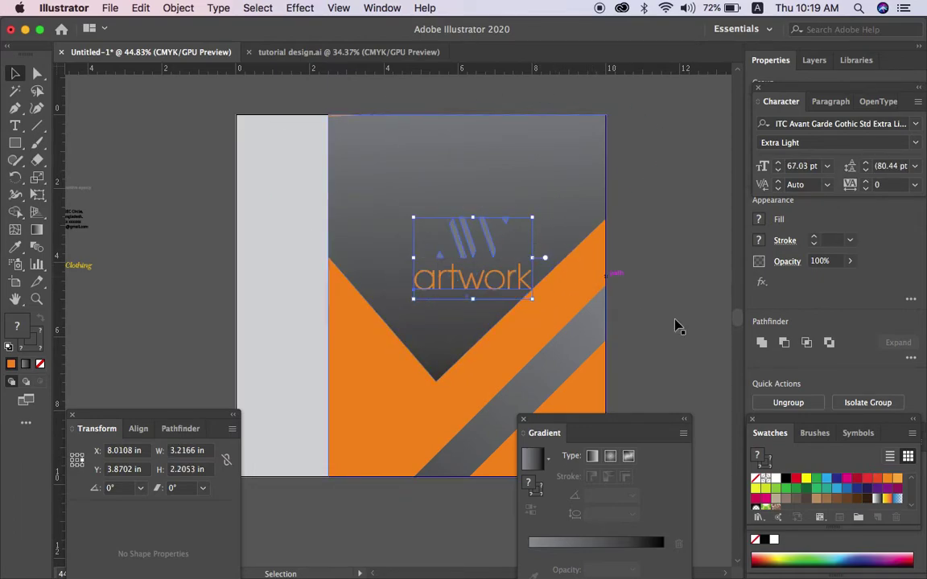
{"action": "left_click", "coordinate": [774, 540]}
{"action": "left_click", "coordinate": [673, 347]}
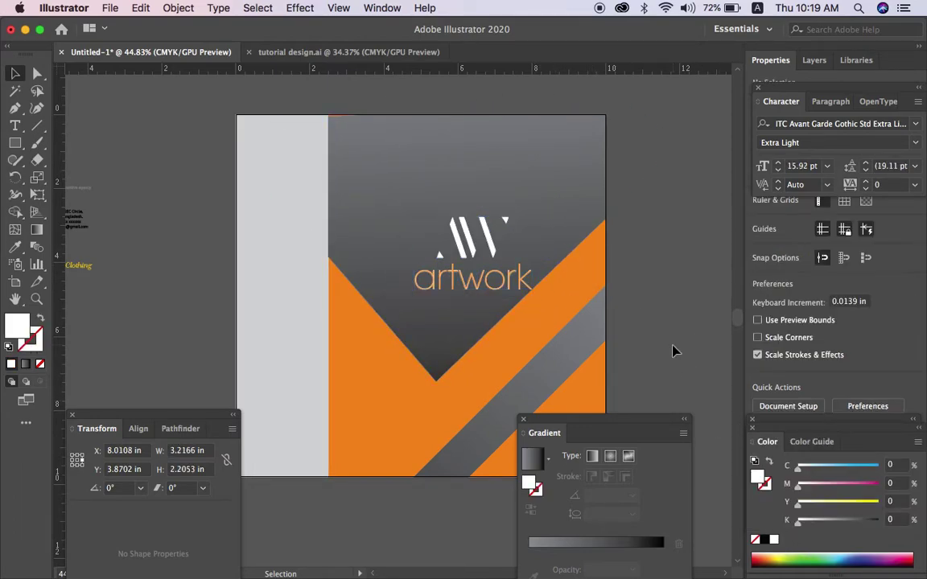
Make the 'artwork' word white inside the logo group.
{"action": "key", "text": "Tab"}
{"action": "double_click", "coordinate": [475, 283]}
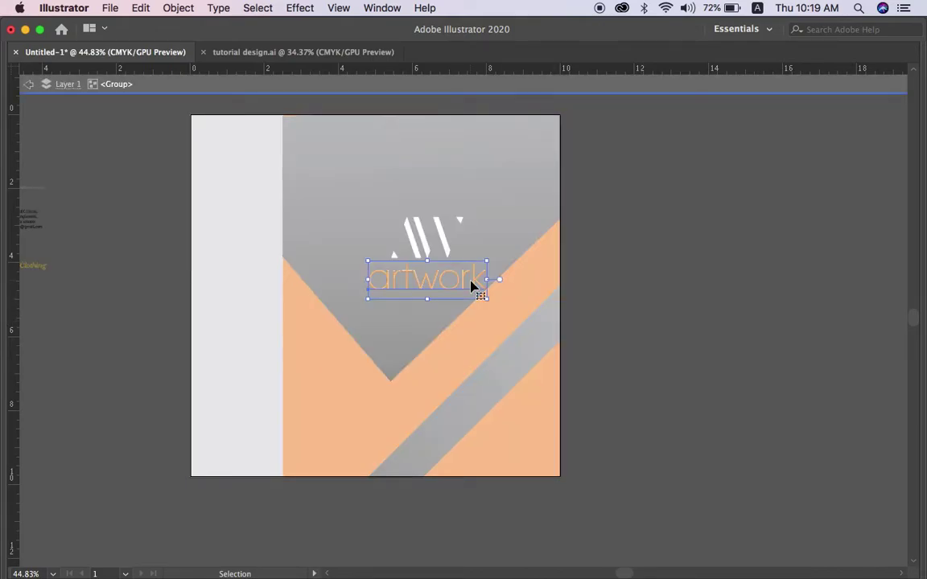
{"action": "key", "text": "Tab"}
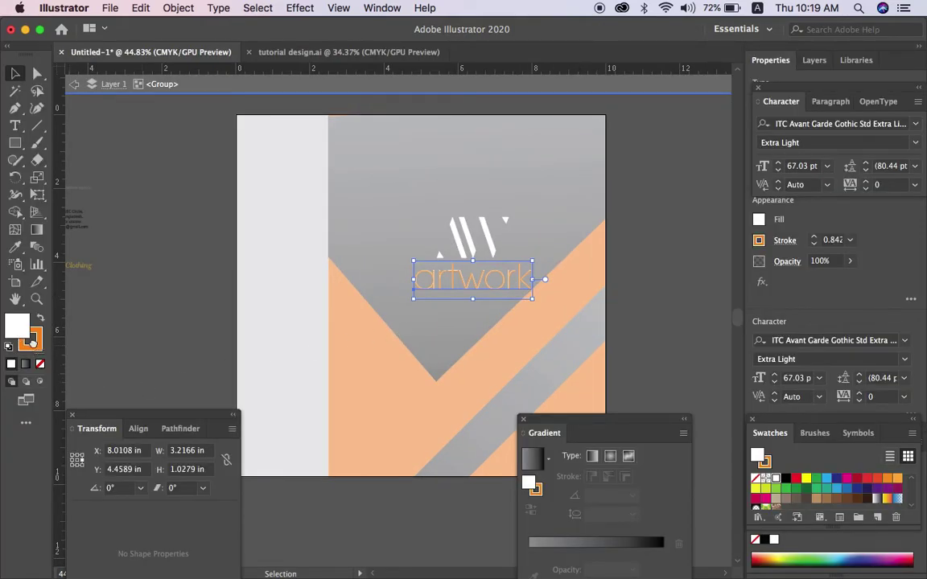
{"action": "double_click", "coordinate": [668, 279]}
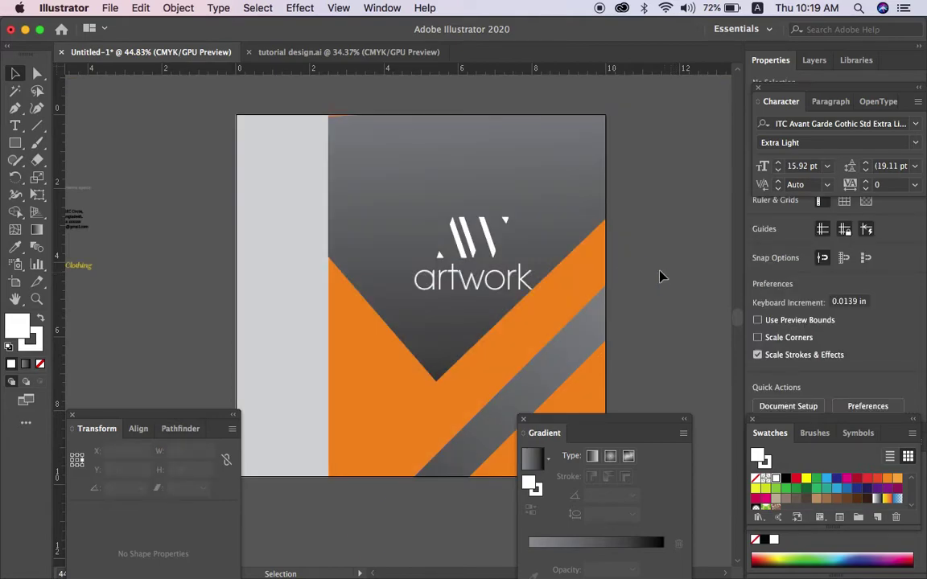
Enlarge the dark chevron proportionally inside its clip group.
{"action": "double_click", "coordinate": [568, 211]}
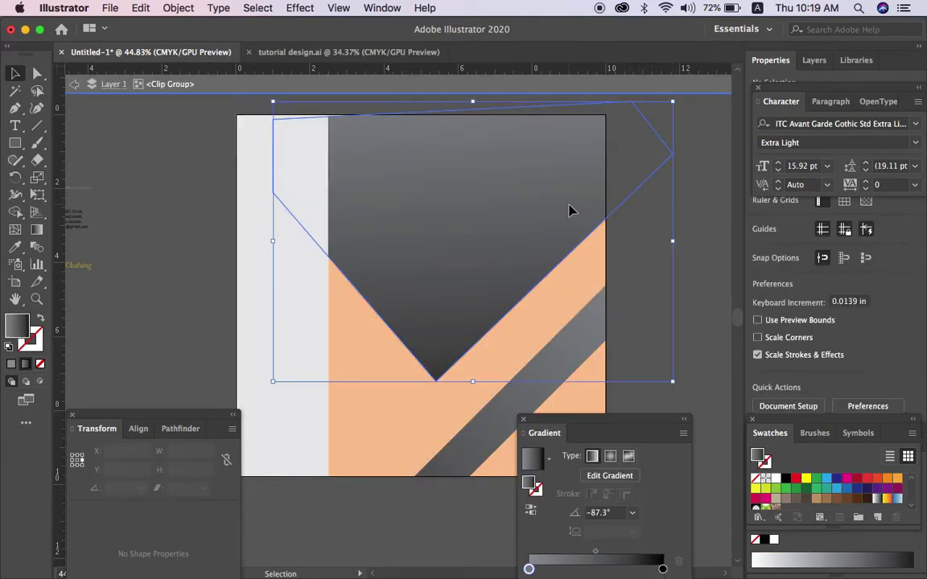
{"action": "left_click_drag", "start_coordinate": [475, 383], "coordinate": [482, 415]}
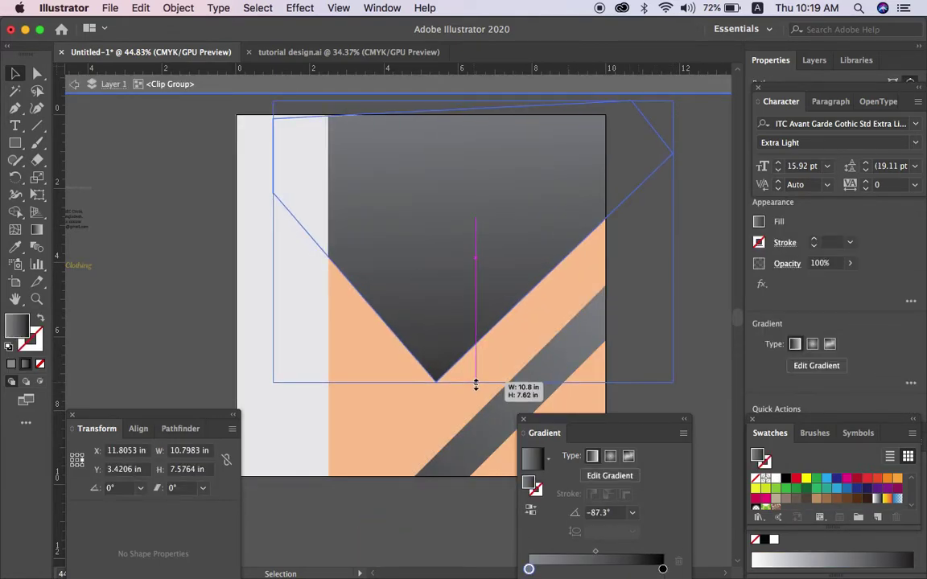
{"action": "key", "text": "ctrl+z"}
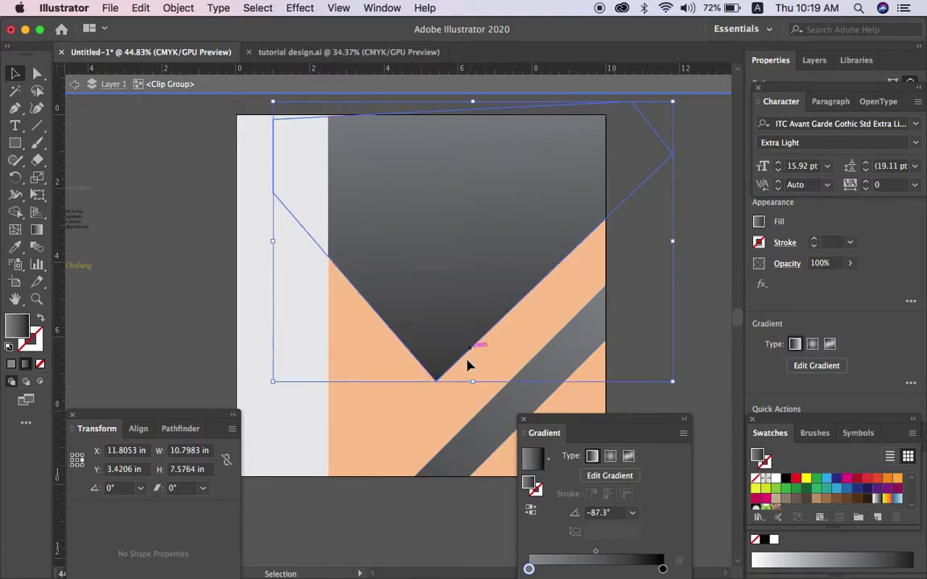
{"action": "left_click_drag", "start_coordinate": [475, 383], "coordinate": [473, 411]}
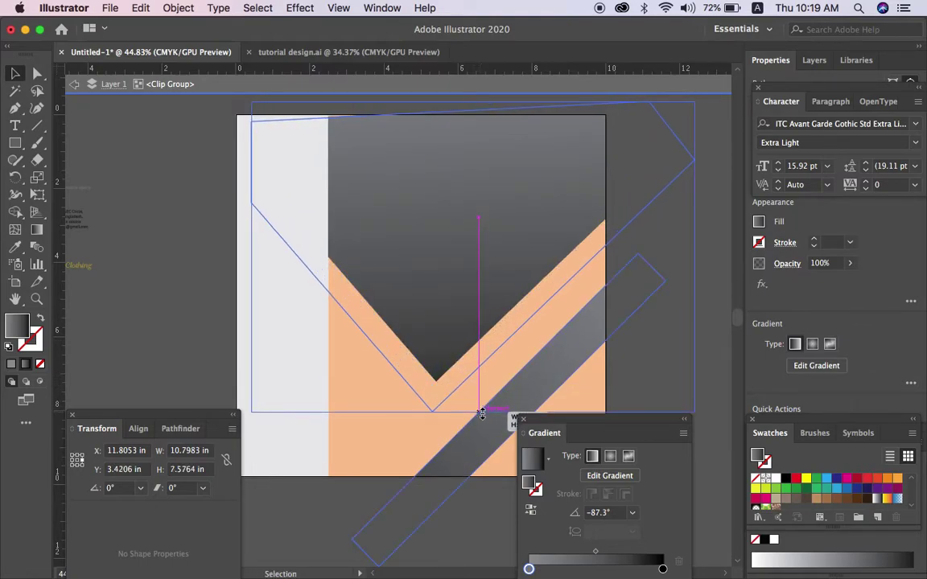
{"action": "left_click", "coordinate": [636, 330]}
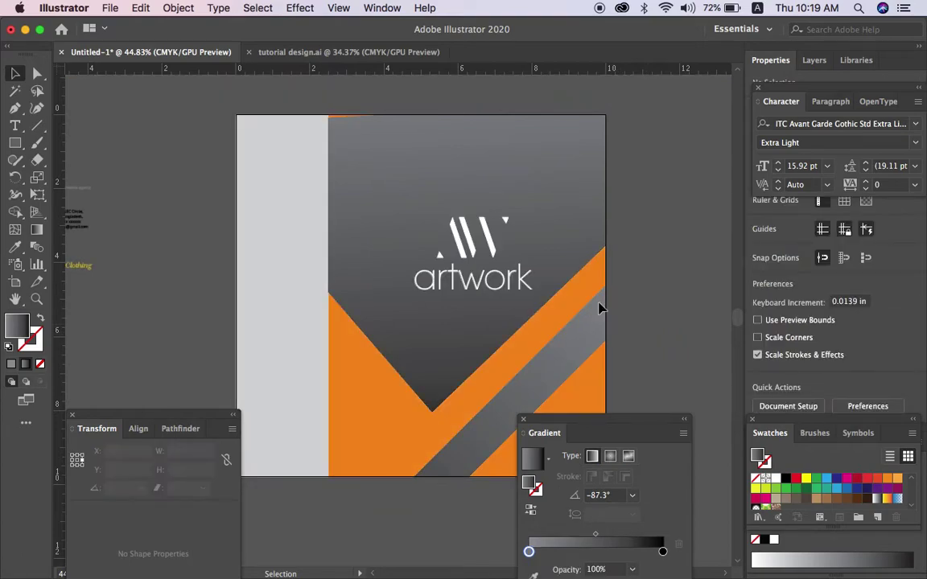
Enlarge the AW mark to about 2.83 × 1.61 in within the logo group.
{"action": "left_click", "coordinate": [499, 272]}
{"action": "double_click", "coordinate": [472, 248]}
{"action": "left_click", "coordinate": [472, 240]}
{"action": "left_click_drag", "start_coordinate": [472, 217], "coordinate": [481, 198]}
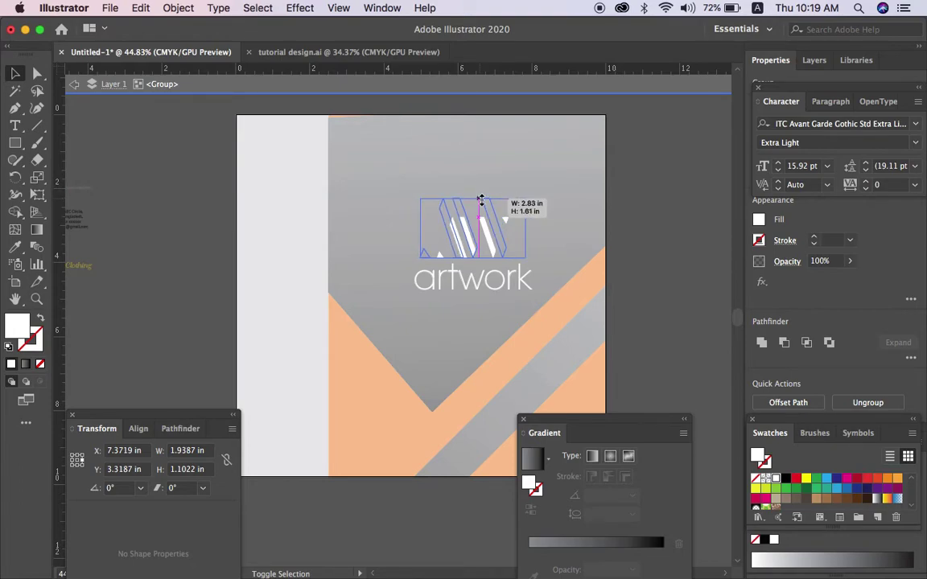
{"action": "left_click_drag", "start_coordinate": [481, 198], "coordinate": [480, 199]}
{"action": "left_click", "coordinate": [505, 285], "text": "shift"}
{"action": "double_click", "coordinate": [623, 296]}
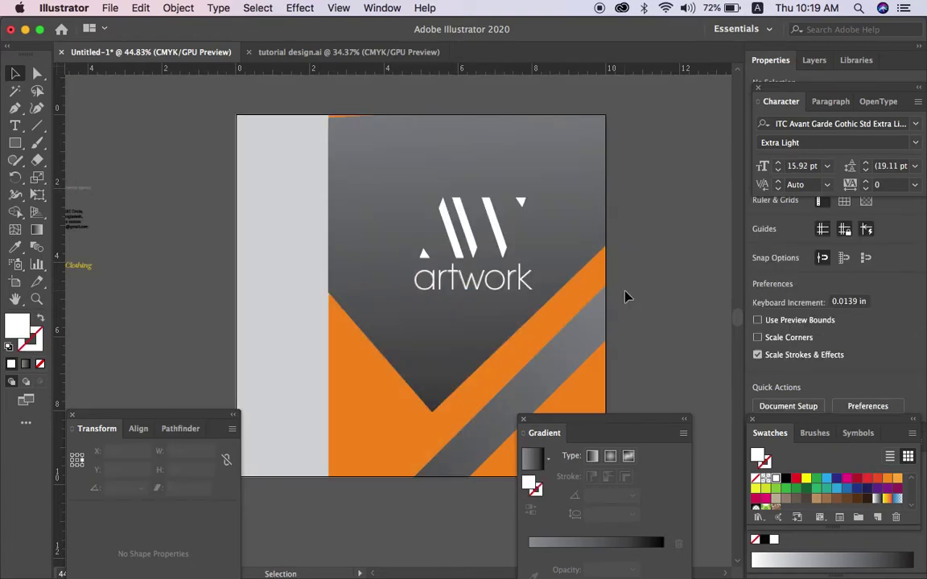
{"action": "left_click", "coordinate": [352, 308]}
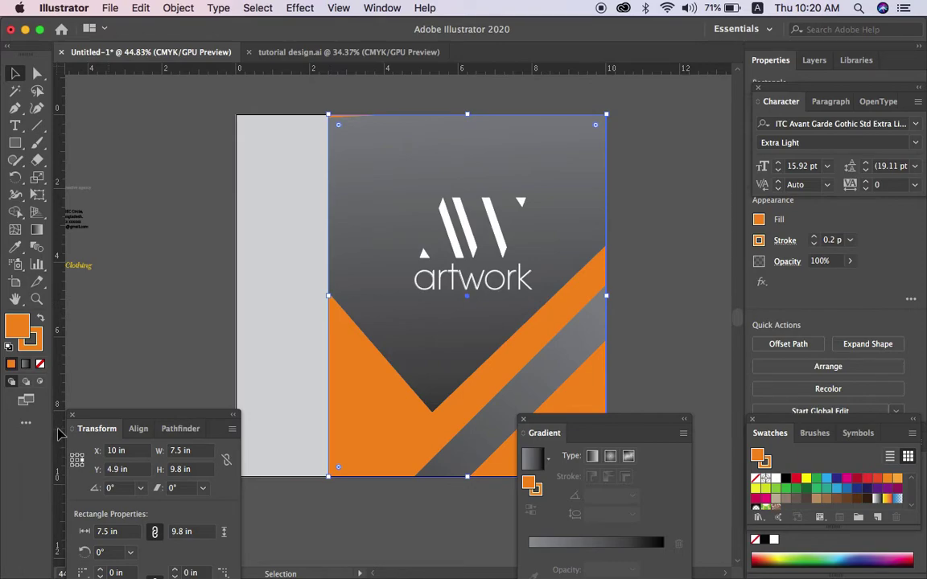
Add a vertical centre guide and nudge the AW artwork logo down onto it.
{"action": "left_click_drag", "start_coordinate": [58, 435], "coordinate": [472, 299]}
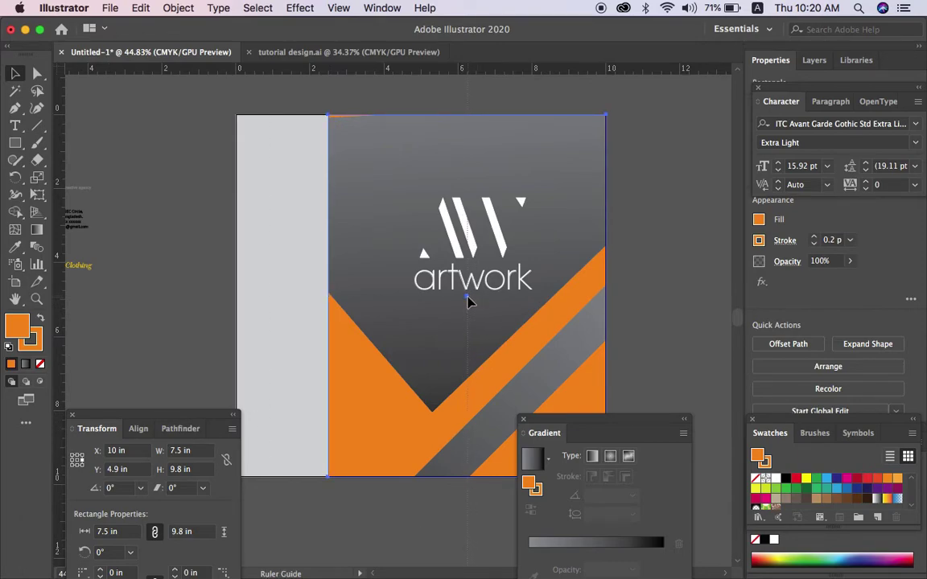
{"action": "left_click", "coordinate": [489, 295]}
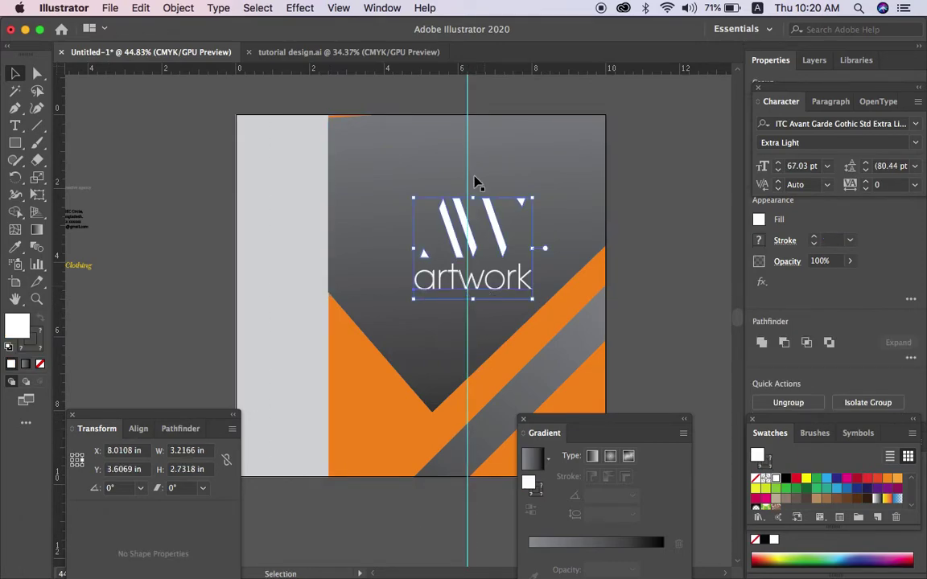
{"action": "key", "text": "shift+Down"}
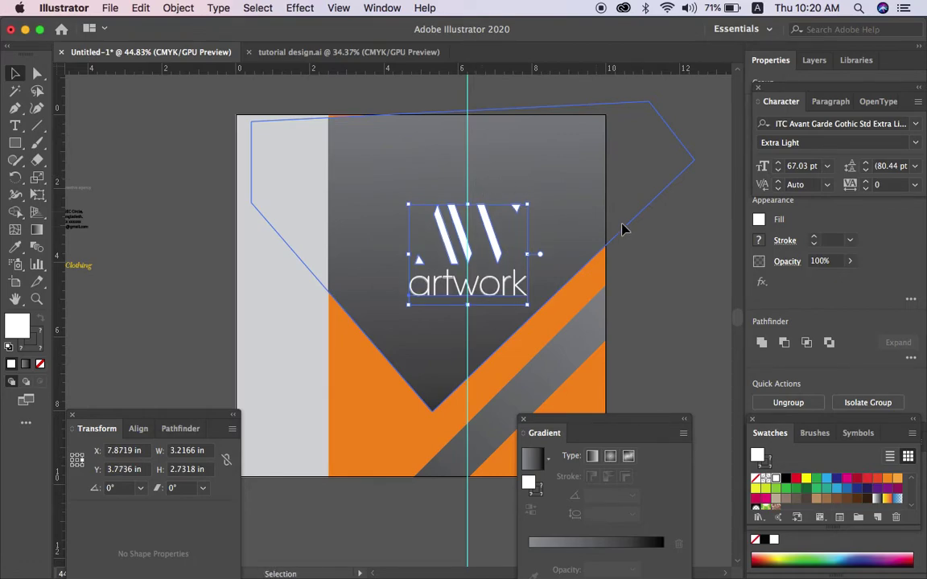
{"action": "left_click", "coordinate": [660, 290]}
Move the yellow tagline onto the card just beneath the 'artwork' wordmark.
{"action": "scroll", "coordinate": [648, 322], "scroll_direction": "down", "scroll_amount": 2}
{"action": "scroll", "coordinate": [648, 321], "scroll_direction": "left", "scroll_amount": 1}
{"action": "left_click", "coordinate": [637, 339]}
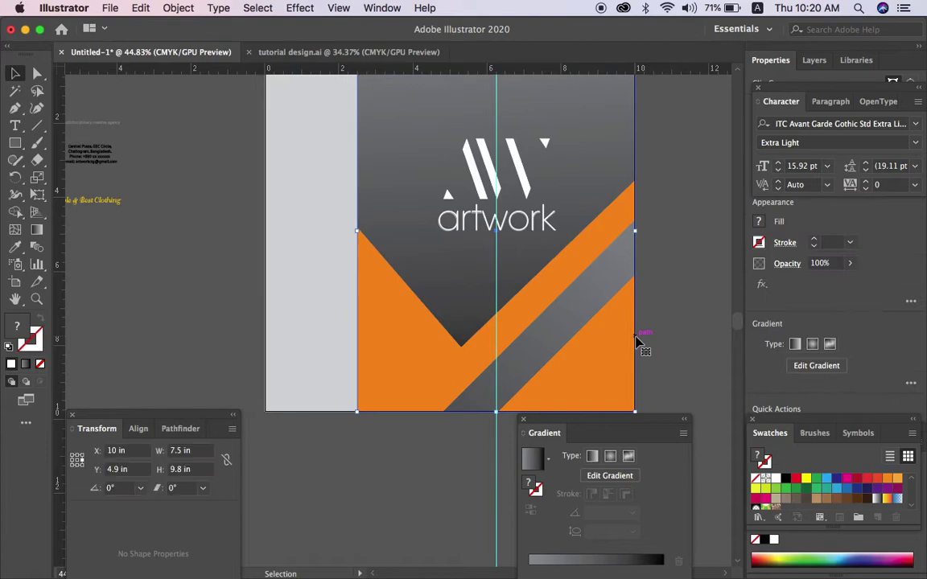
{"action": "scroll", "coordinate": [636, 341], "scroll_direction": "down", "scroll_amount": 2}
{"action": "scroll", "coordinate": [637, 341], "scroll_direction": "left", "scroll_amount": 1}
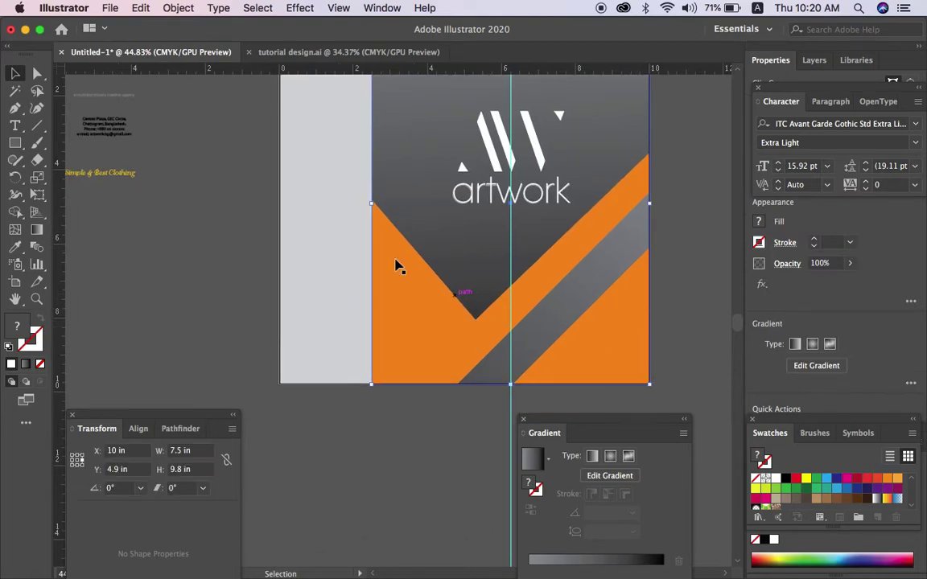
{"action": "mouse_move", "coordinate": [95, 177]}
{"action": "left_mouse_down"}
{"action": "mouse_move", "coordinate": [503, 239]}
{"action": "mouse_move", "coordinate": [499, 227]}
{"action": "left_mouse_up"}
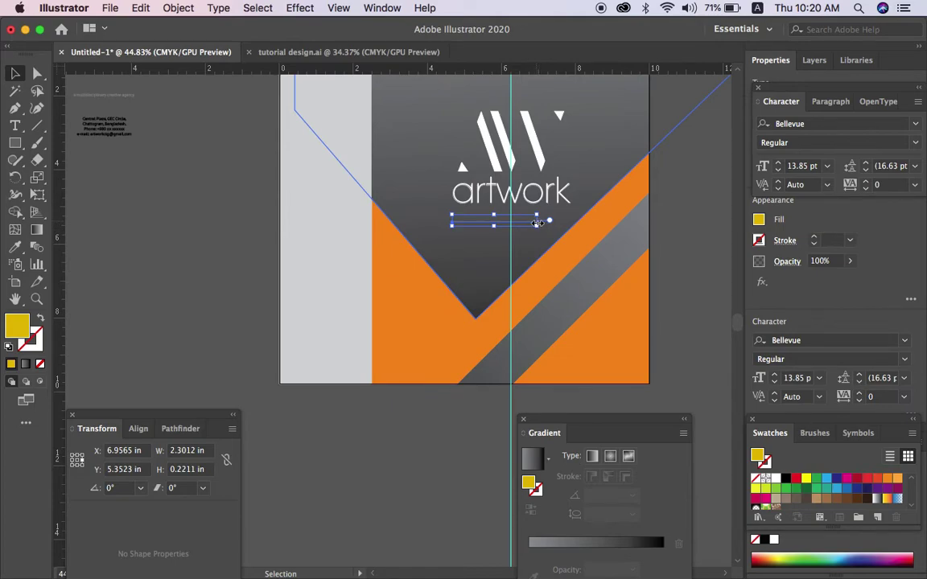
Widen the tagline under the logo and brighten its yellow to C0 M0 Y69 K12.
{"action": "mouse_move", "coordinate": [538, 223]}
{"action": "left_mouse_down"}
{"action": "mouse_move", "coordinate": [583, 220]}
{"action": "mouse_move", "coordinate": [543, 216]}
{"action": "mouse_move", "coordinate": [577, 217]}
{"action": "mouse_move", "coordinate": [573, 207]}
{"action": "left_mouse_up"}
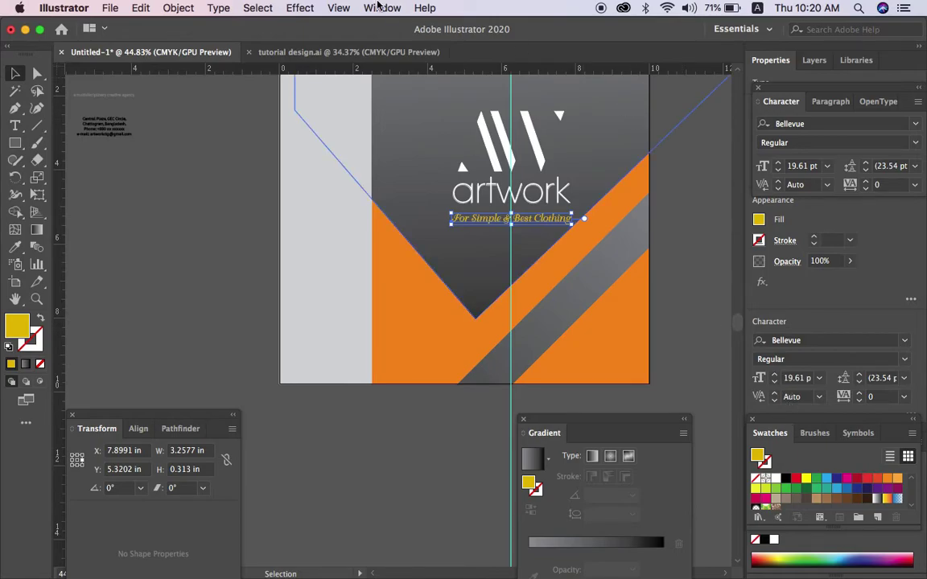
{"action": "left_click", "coordinate": [382, 7]}
{"action": "left_click", "coordinate": [439, 277]}
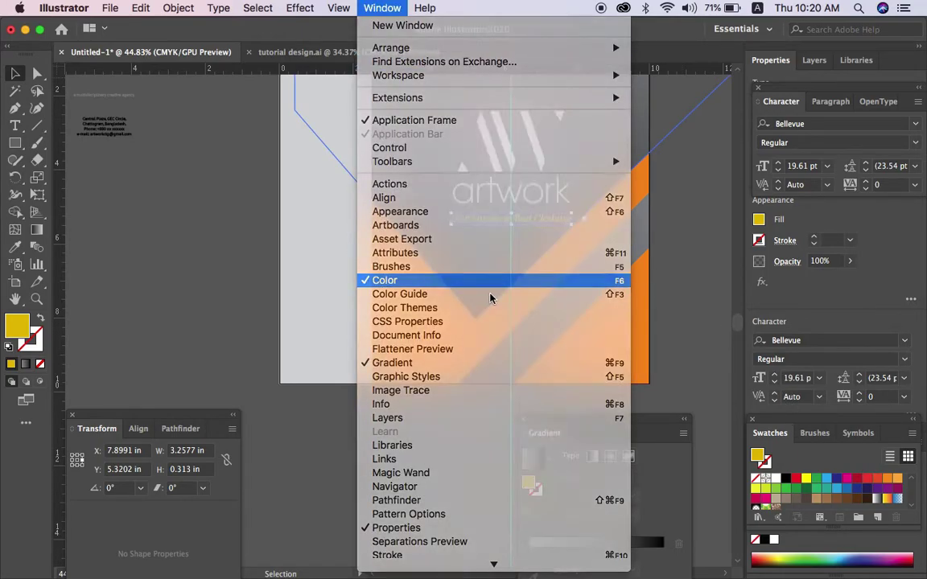
{"action": "left_click_drag", "start_coordinate": [809, 488], "coordinate": [775, 488]}
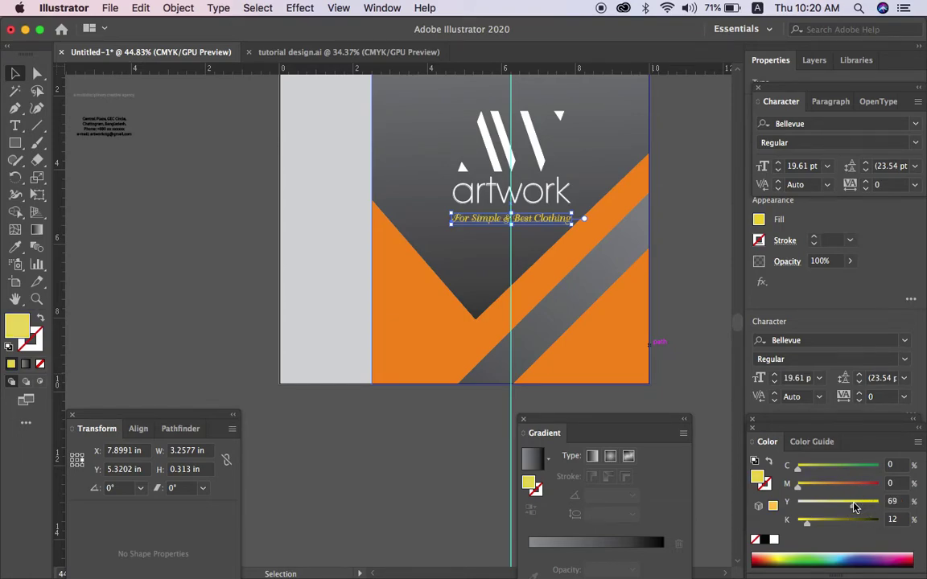
{"action": "left_click", "coordinate": [684, 333]}
Preview the design with panels hidden, then select the logo, tagline and address text.
{"action": "key", "text": "Tab"}
{"action": "scroll", "coordinate": [683, 336], "scroll_direction": "up", "scroll_amount": 2}
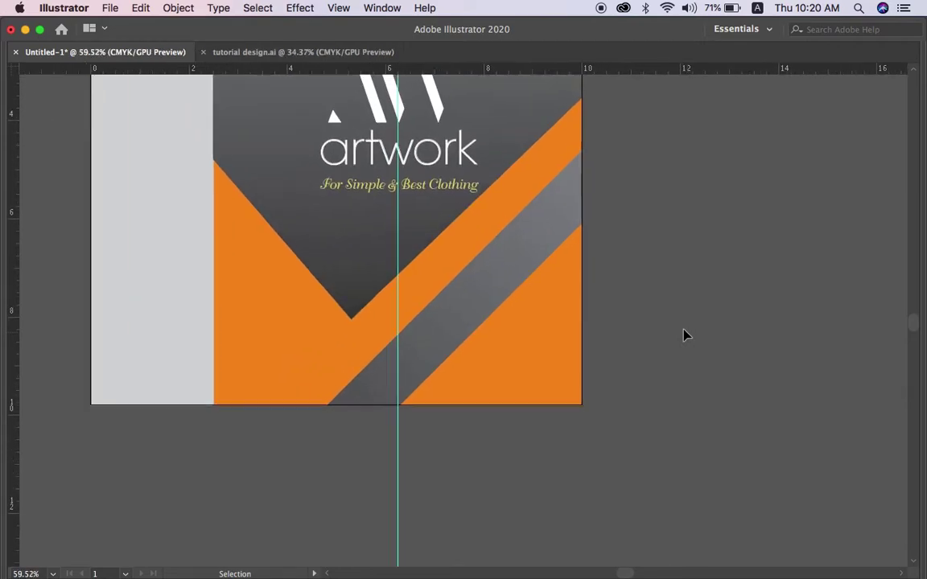
{"action": "scroll", "coordinate": [683, 333], "scroll_direction": "up", "scroll_amount": 3}
{"action": "scroll", "coordinate": [683, 333], "scroll_direction": "left", "scroll_amount": 2}
{"action": "left_click", "coordinate": [482, 222]}
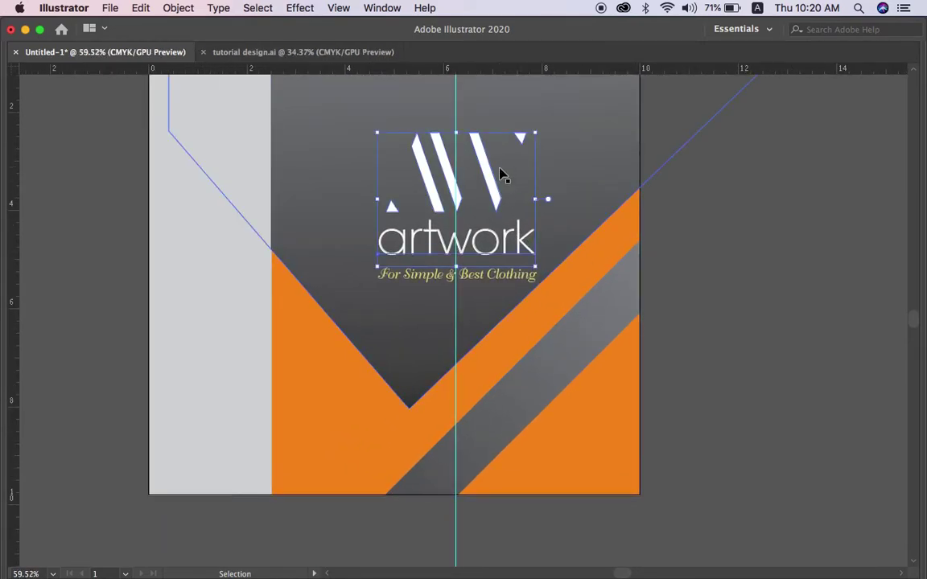
{"action": "left_click", "coordinate": [501, 272], "text": "shift"}
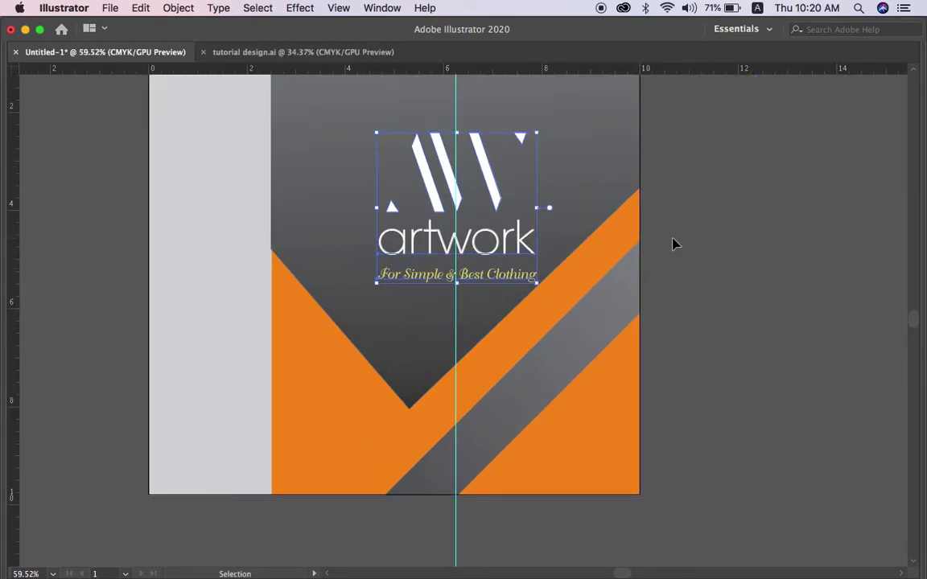
{"action": "scroll", "coordinate": [674, 244], "scroll_direction": "down", "scroll_amount": 2}
{"action": "scroll", "coordinate": [673, 242], "scroll_direction": "down", "scroll_amount": 2}
{"action": "left_click", "coordinate": [211, 197]}
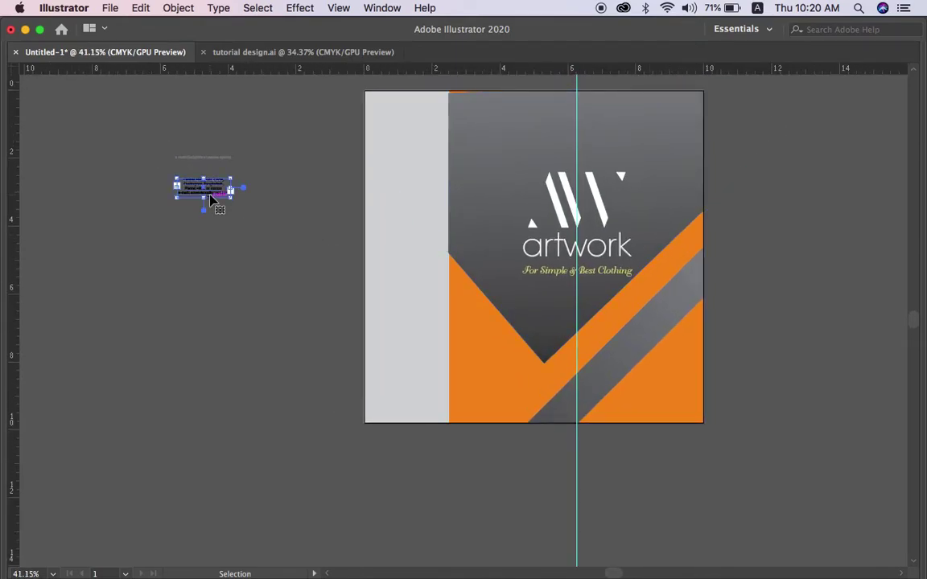
Paste the address text onto the card and left-align its lines.
{"action": "scroll", "coordinate": [211, 197], "scroll_direction": "up", "scroll_amount": 3}
{"action": "scroll", "coordinate": [219, 190], "scroll_direction": "up", "scroll_amount": 2}
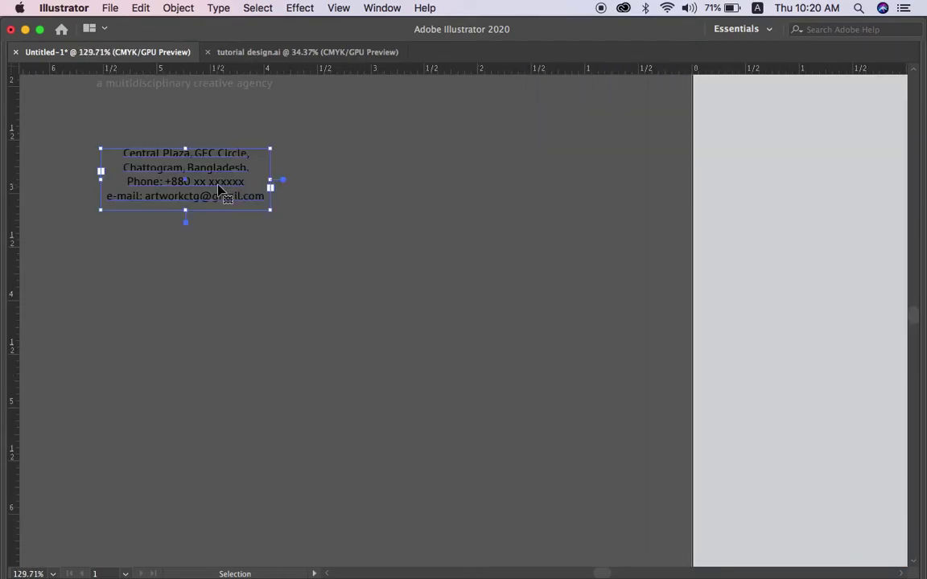
{"action": "scroll", "coordinate": [355, 239], "scroll_direction": "right", "scroll_amount": 5}
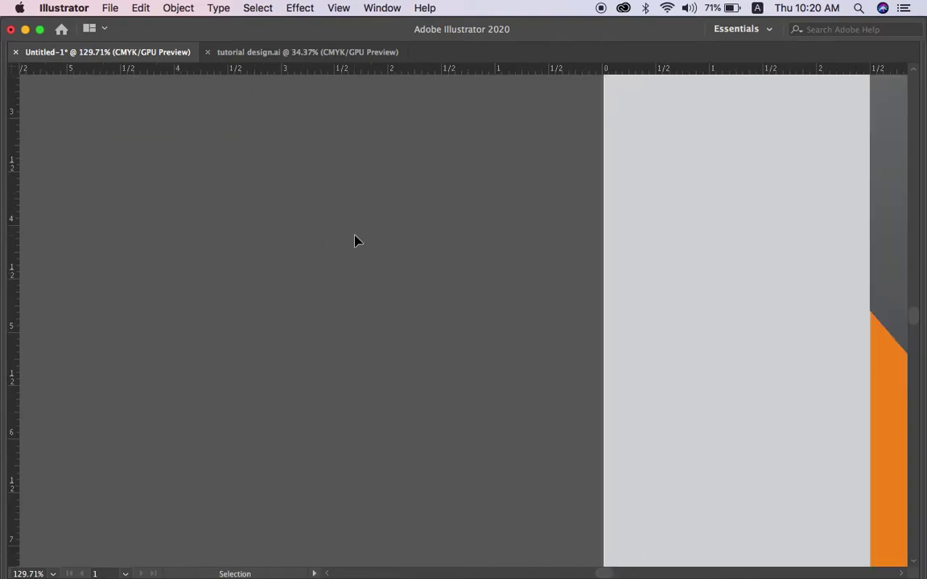
{"action": "scroll", "coordinate": [354, 242], "scroll_direction": "down", "scroll_amount": 3}
{"action": "scroll", "coordinate": [350, 243], "scroll_direction": "down", "scroll_amount": 3}
{"action": "scroll", "coordinate": [350, 244], "scroll_direction": "right", "scroll_amount": 4}
{"action": "key", "text": "super+v"}
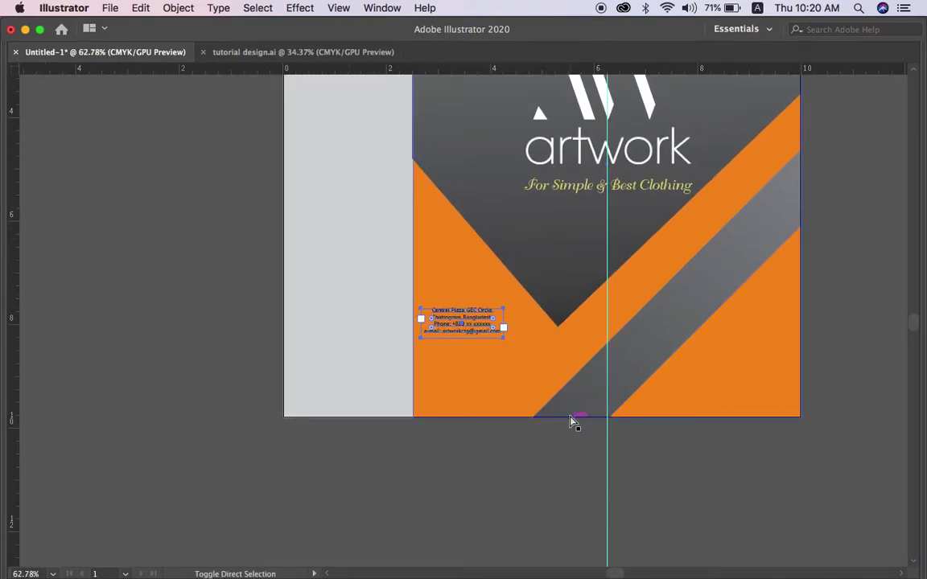
{"action": "key", "text": "super+shift+l"}
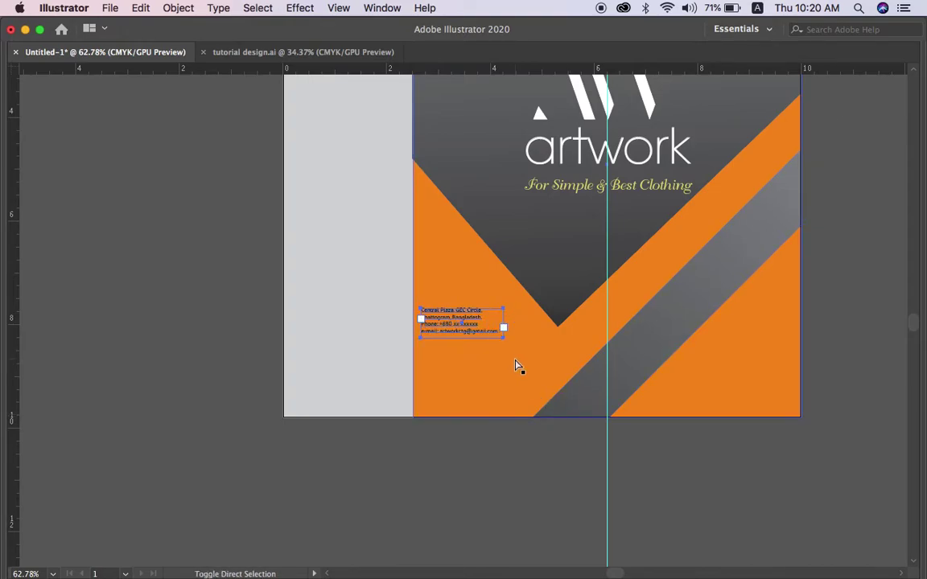
Position the address block in the lower-left orange area and resize its frame so lines reflow.
{"action": "left_click_drag", "start_coordinate": [466, 321], "coordinate": [527, 353]}
{"action": "mouse_move", "coordinate": [443, 360]}
{"action": "left_mouse_down"}
{"action": "mouse_move", "coordinate": [435, 362]}
{"action": "mouse_move", "coordinate": [450, 361]}
{"action": "left_mouse_up"}
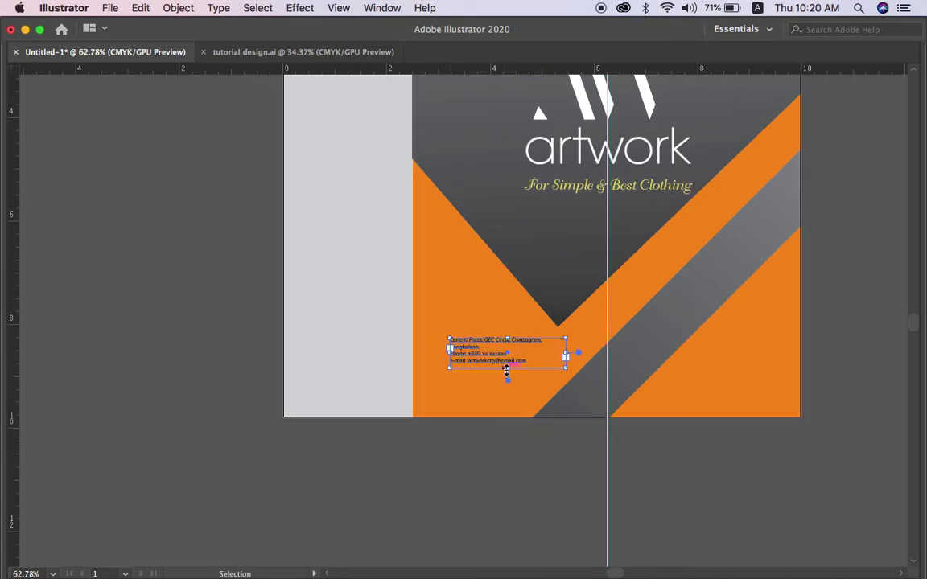
{"action": "mouse_move", "coordinate": [508, 368]}
{"action": "left_mouse_down"}
{"action": "mouse_move", "coordinate": [506, 400]}
{"action": "mouse_move", "coordinate": [506, 391]}
{"action": "left_mouse_up"}
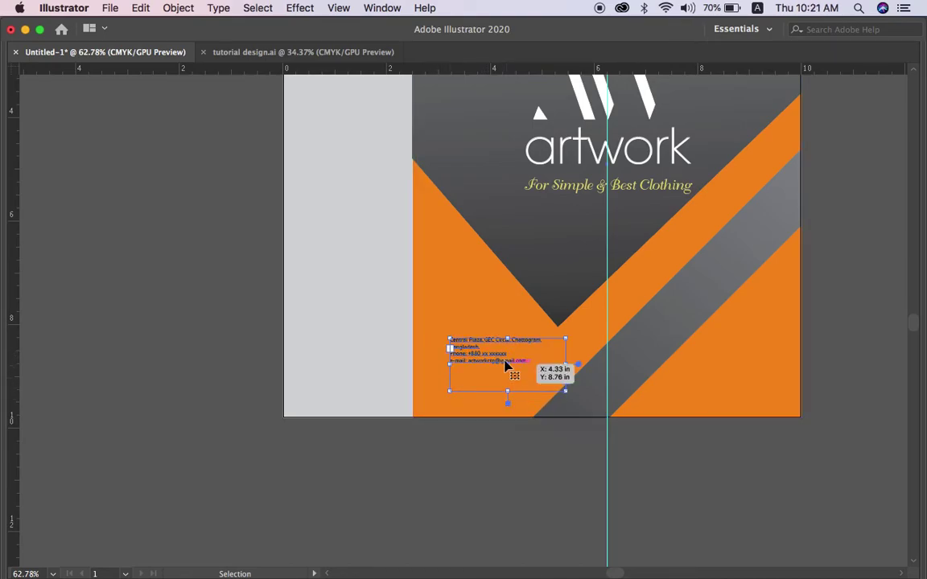
{"action": "left_click_drag", "start_coordinate": [499, 349], "coordinate": [513, 348]}
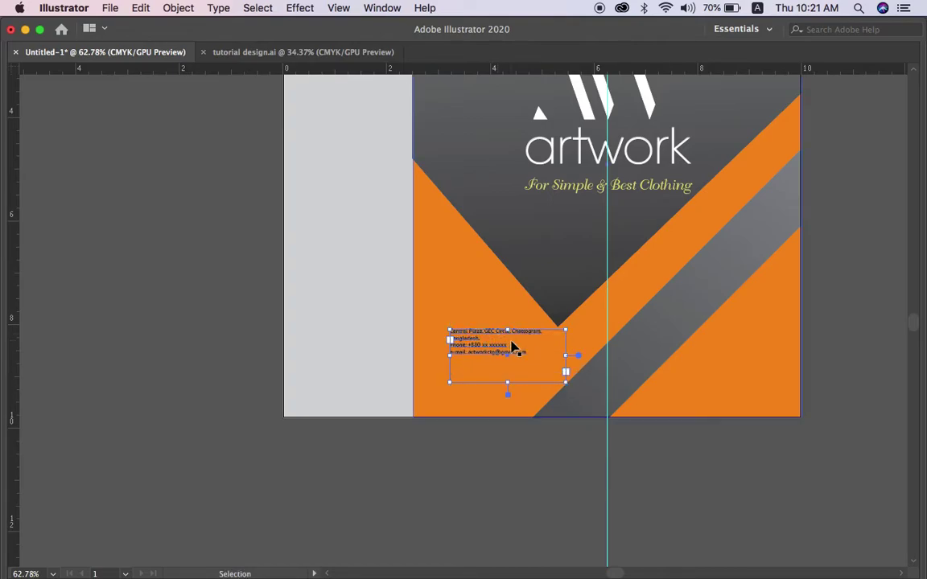
{"action": "scroll", "coordinate": [512, 347], "scroll_direction": "up", "scroll_amount": 4}
{"action": "key", "text": "Tab"}
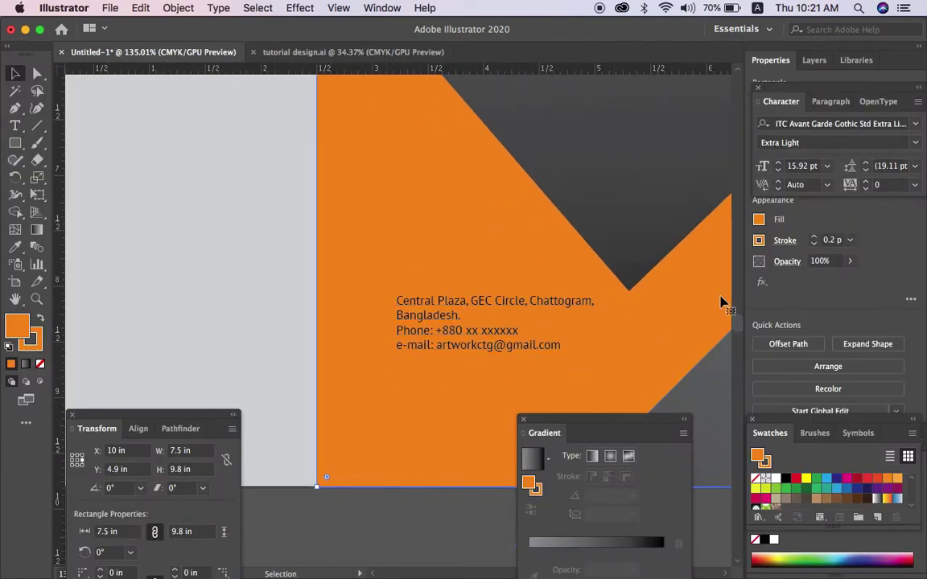
Set the selected text's font size to 20 pt.
{"action": "left_click", "coordinate": [802, 167]}
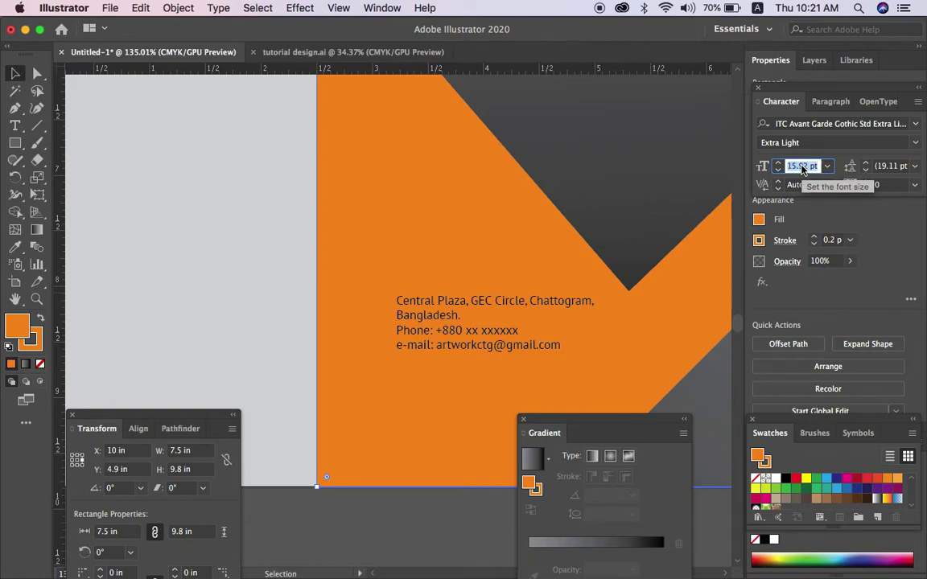
{"action": "type", "text": "20"}
{"action": "key", "text": "Return"}
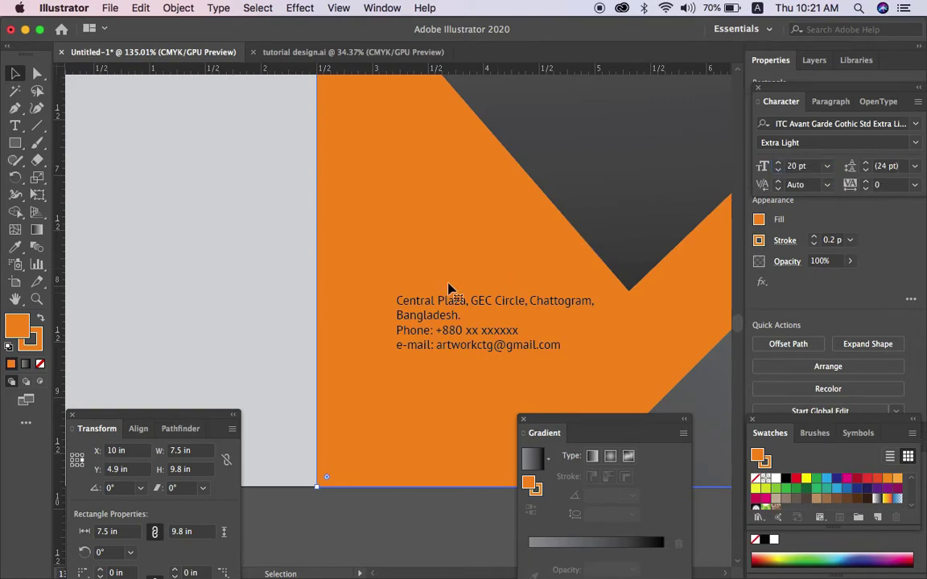
Shrink the address text step by step down to 12 pt so the phone and e-mail lines fit.
{"action": "left_click", "coordinate": [442, 304]}
{"action": "left_click", "coordinate": [799, 167]}
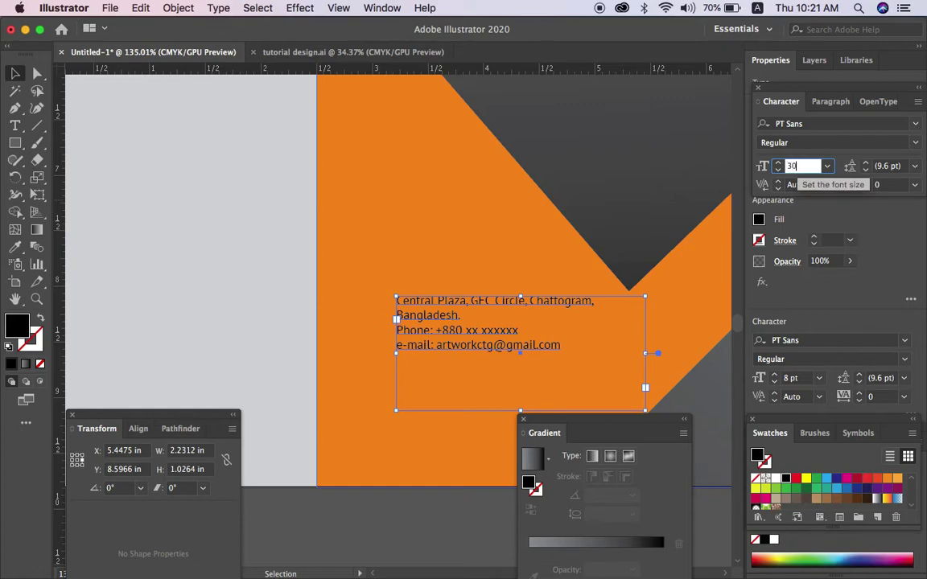
{"action": "key", "text": "Return"}
{"action": "left_click", "coordinate": [778, 170]}
{"action": "left_click", "coordinate": [778, 169]}
{"action": "left_click", "coordinate": [778, 169]}
{"action": "left_click", "coordinate": [777, 170]}
{"action": "left_click", "coordinate": [778, 169]}
{"action": "left_click", "coordinate": [777, 169]}
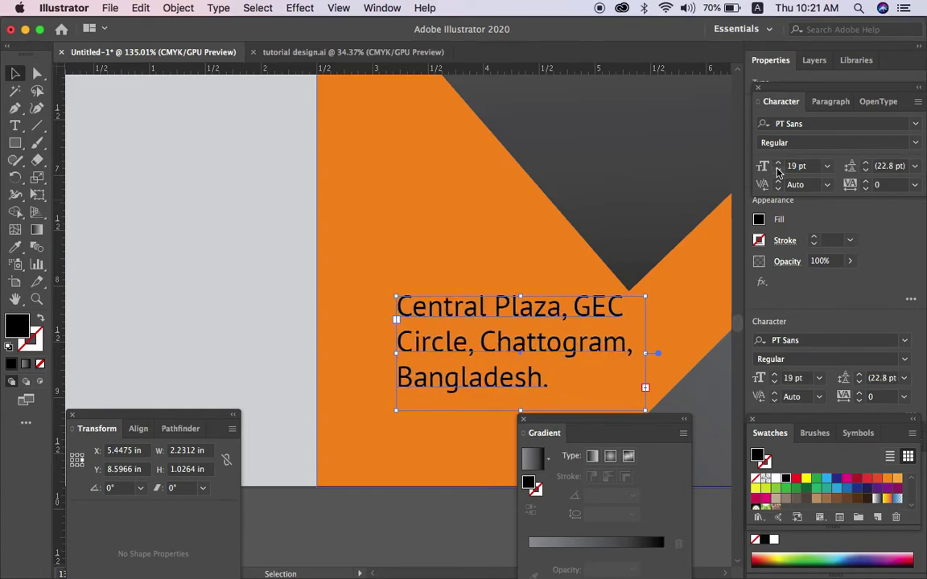
{"action": "left_click", "coordinate": [777, 170]}
{"action": "left_click", "coordinate": [777, 170]}
{"action": "left_click", "coordinate": [778, 170]}
{"action": "left_click", "coordinate": [778, 170]}
{"action": "left_click", "coordinate": [777, 170]}
{"action": "left_click", "coordinate": [777, 170]}
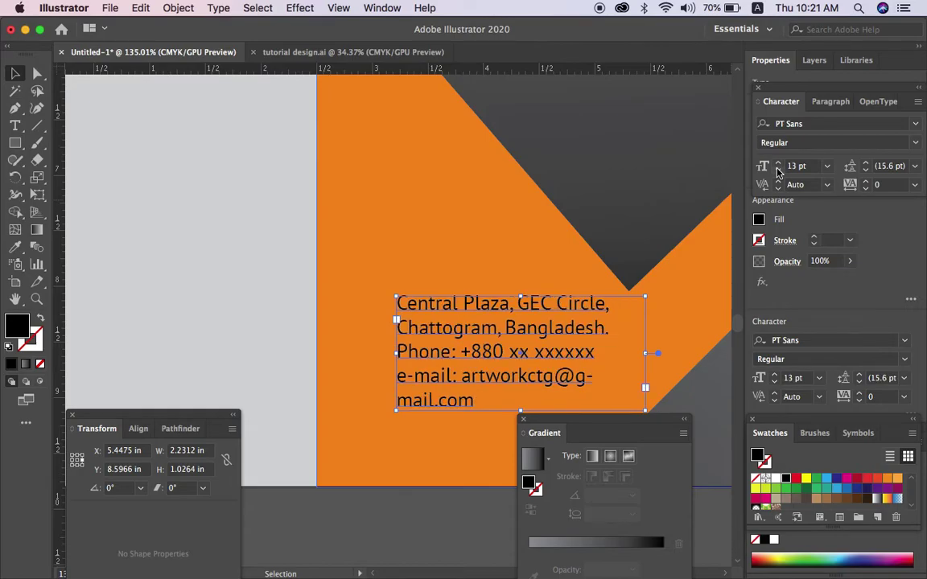
{"action": "left_click", "coordinate": [777, 170]}
Shorten the address frame to fit four lines and make the text white.
{"action": "scroll", "coordinate": [683, 303], "scroll_direction": "down", "scroll_amount": 1}
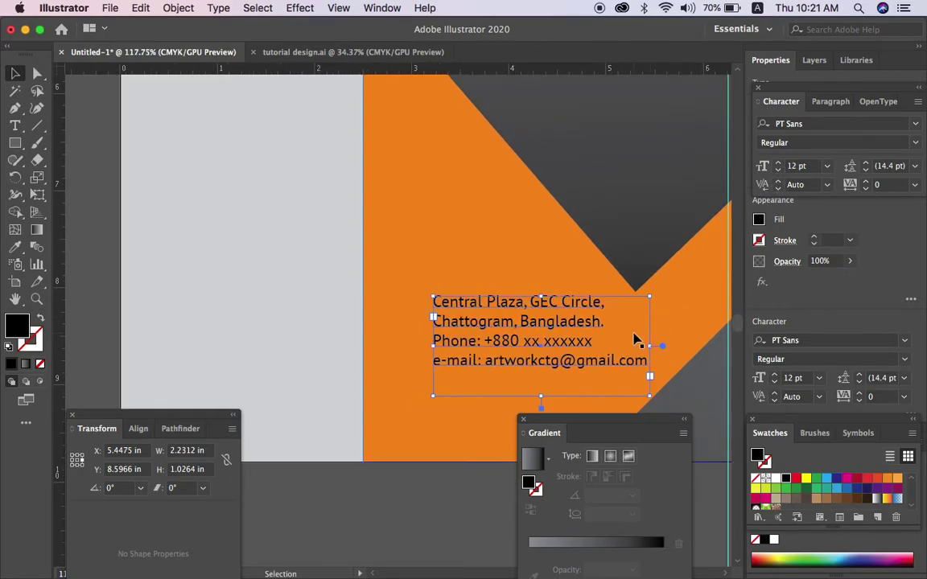
{"action": "left_click_drag", "start_coordinate": [541, 394], "coordinate": [541, 379]}
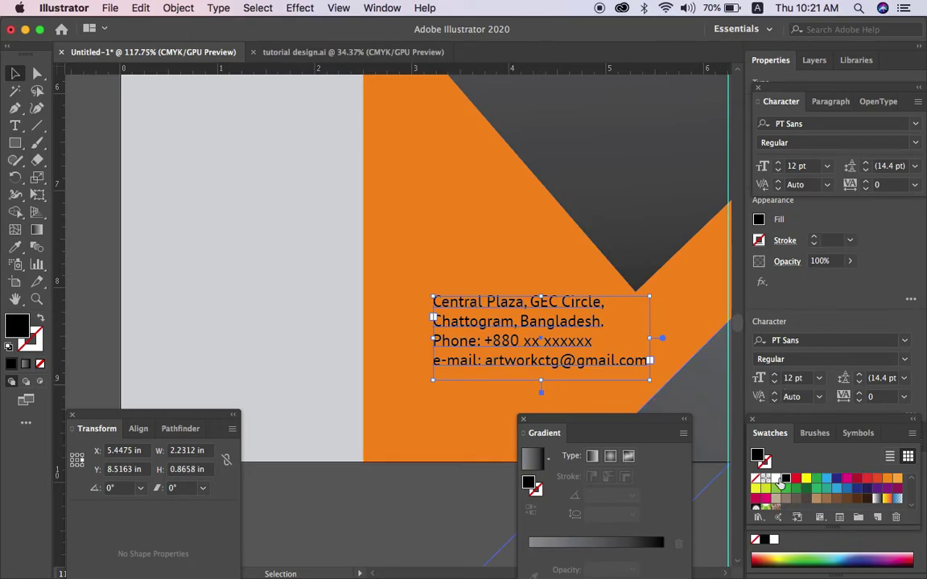
{"action": "left_click", "coordinate": [779, 481]}
{"action": "left_click", "coordinate": [471, 482]}
{"action": "key", "text": "Tab"}
{"action": "scroll", "coordinate": [465, 493], "scroll_direction": "down", "scroll_amount": 2}
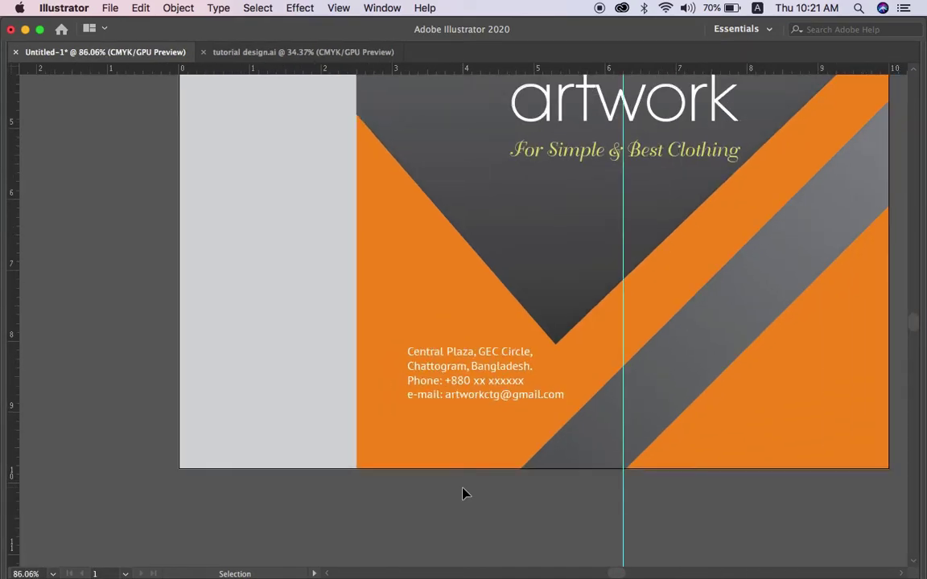
Unlock the guides and delete the vertical centre guide.
{"action": "scroll", "coordinate": [464, 494], "scroll_direction": "down", "scroll_amount": 1}
{"action": "scroll", "coordinate": [465, 492], "scroll_direction": "down", "scroll_amount": 1}
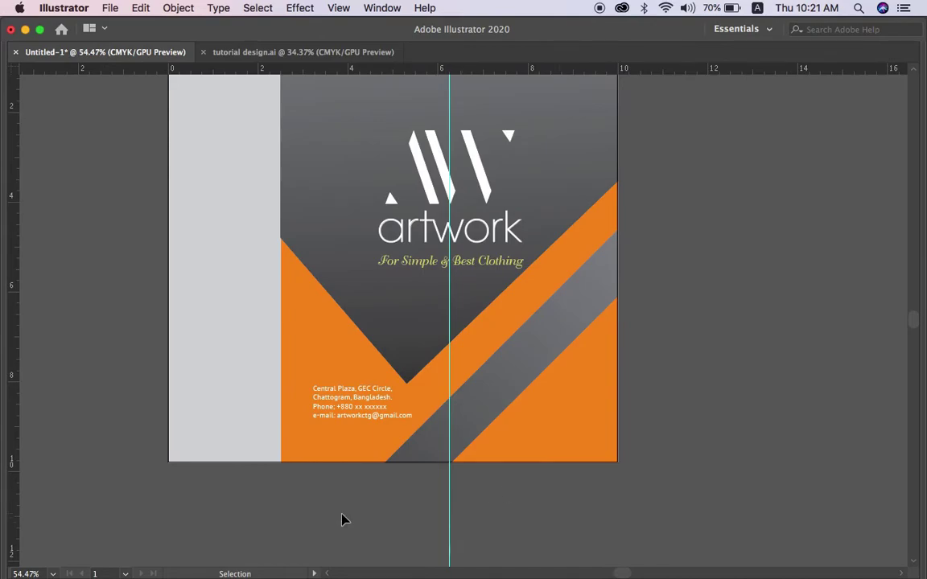
{"action": "right_click", "coordinate": [703, 161]}
{"action": "left_click", "coordinate": [720, 283]}
{"action": "key", "text": "Delete"}
{"action": "scroll", "coordinate": [385, 519], "scroll_direction": "down", "scroll_amount": 1}
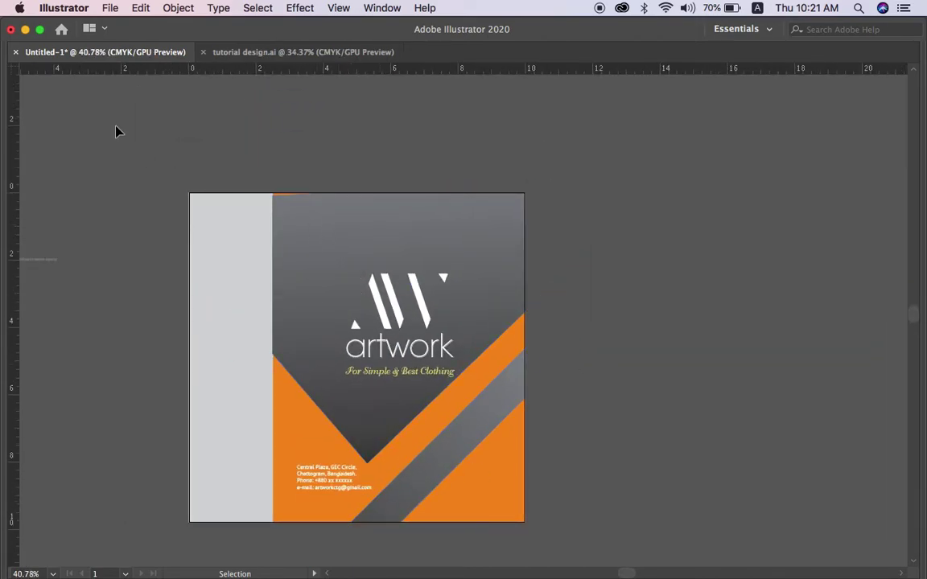
Pull the gray gradient shape's top-left anchor up above the artboard.
{"action": "key", "text": "Tab"}
{"action": "left_click", "coordinate": [37, 73]}
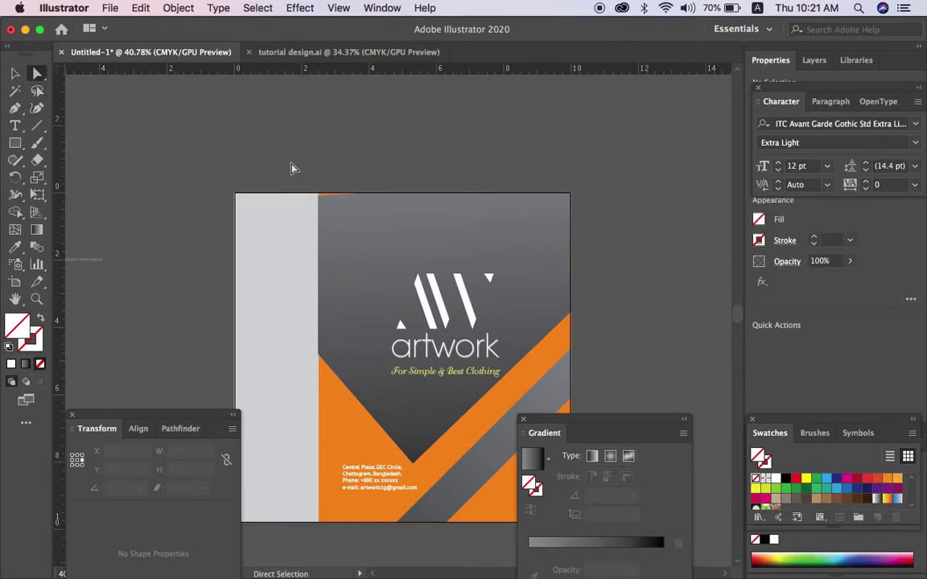
{"action": "left_click", "coordinate": [327, 213]}
{"action": "left_click", "coordinate": [248, 199]}
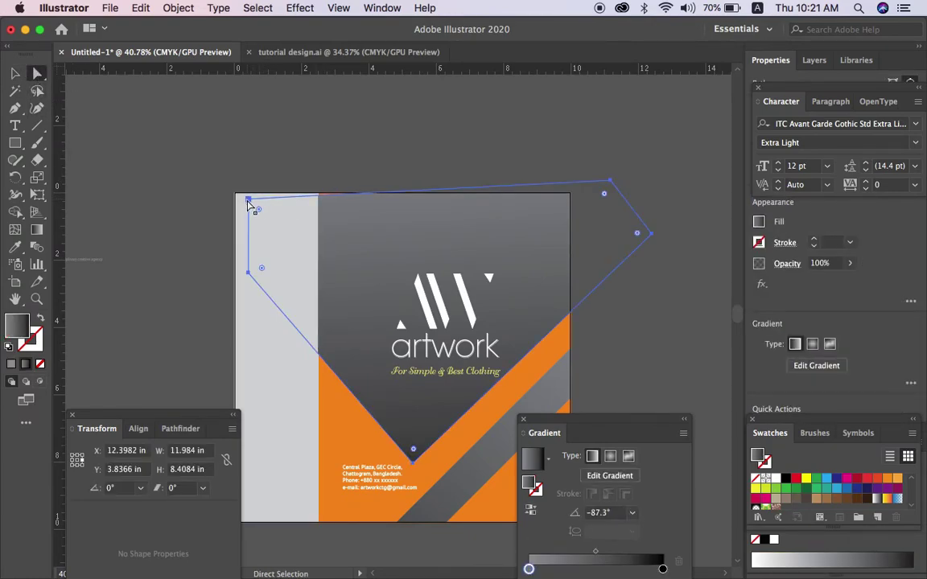
{"action": "left_click_drag", "start_coordinate": [248, 201], "coordinate": [249, 167]}
{"action": "left_click", "coordinate": [332, 145]}
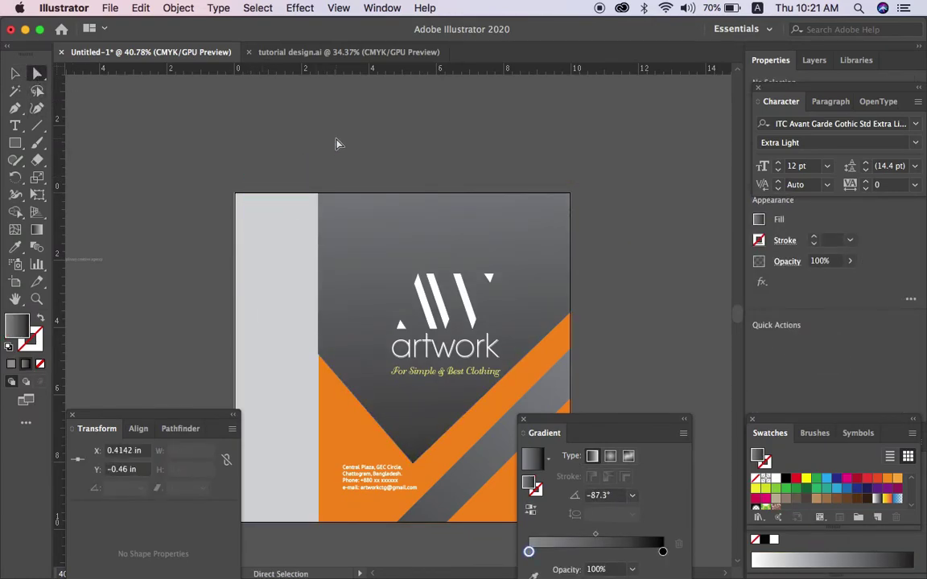
{"action": "scroll", "coordinate": [346, 143], "scroll_direction": "down", "scroll_amount": 2}
{"action": "scroll", "coordinate": [371, 144], "scroll_direction": "up", "scroll_amount": 2}
Select all the card artwork and switch over to Photoshop.
{"action": "key", "text": "v"}
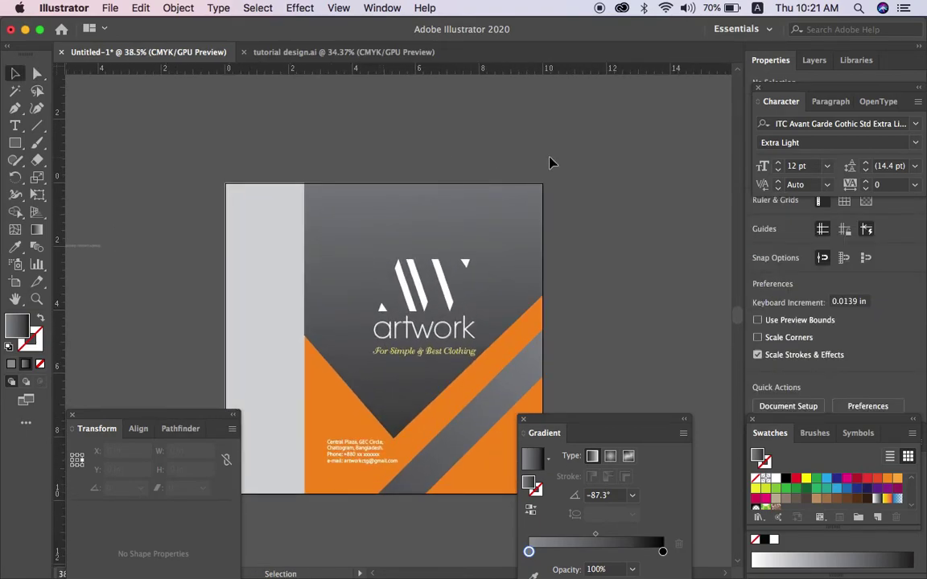
{"action": "scroll", "coordinate": [549, 163], "scroll_direction": "up", "scroll_amount": 2}
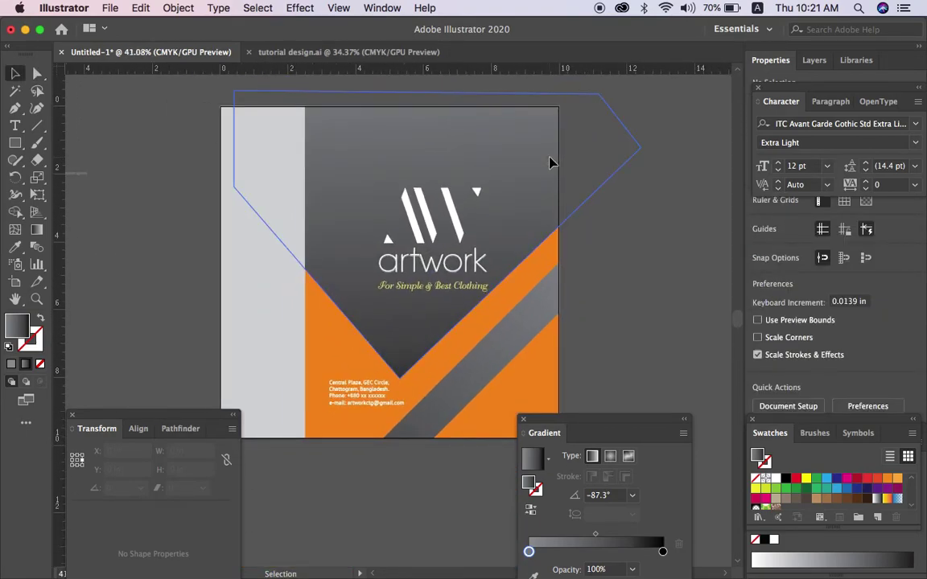
{"action": "key", "text": "Tab"}
{"action": "key", "text": "super+a"}
{"action": "key", "text": "a"}
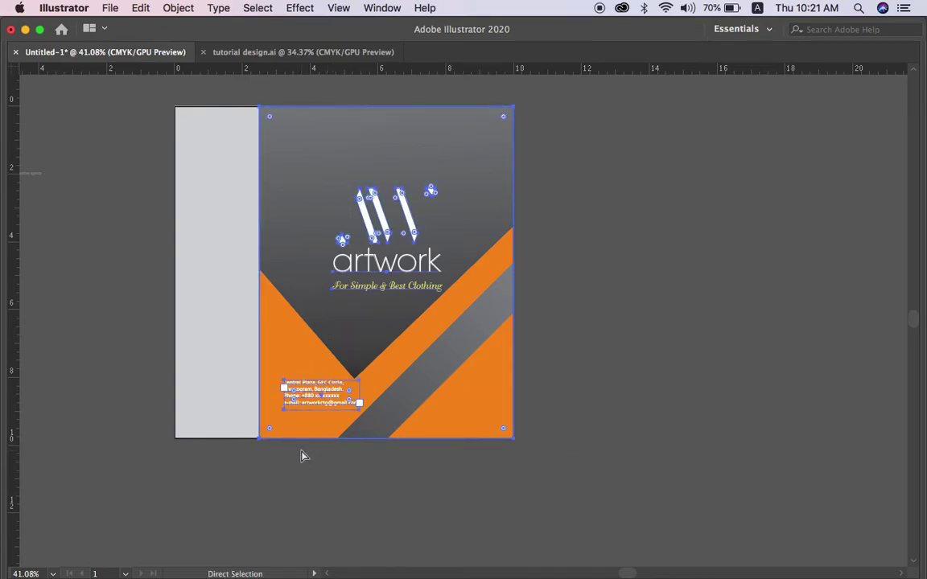
{"action": "key", "text": "super+Tab"}
{"action": "key", "text": "super+Tab"}
{"action": "key", "text": "super+Tab"}
{"action": "key", "text": "super+Tab"}
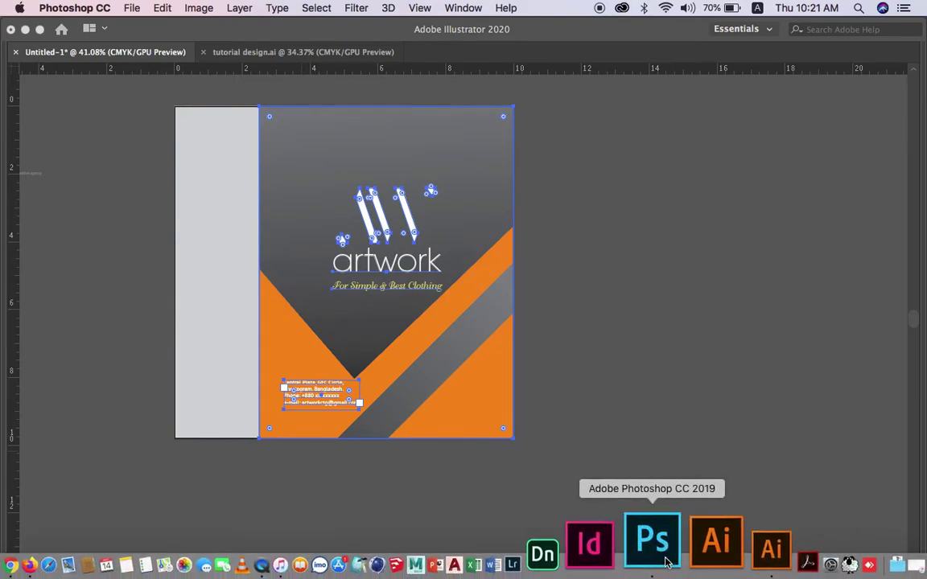
Paste the card artwork into Graphic1.psb as a smart object and scale it up.
{"action": "left_click", "coordinate": [660, 541]}
{"action": "key", "text": "super+v"}
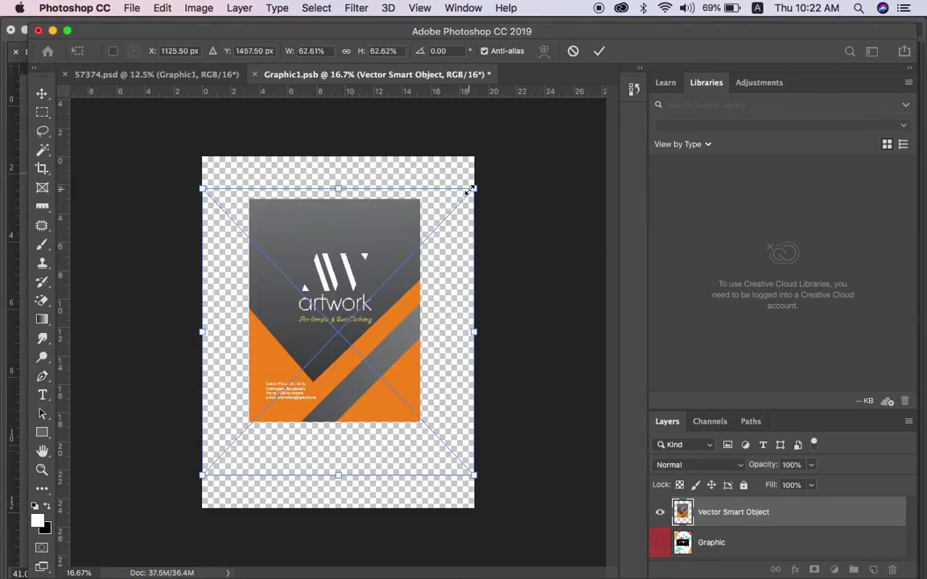
{"action": "left_click_drag", "start_coordinate": [473, 189], "coordinate": [528, 135]}
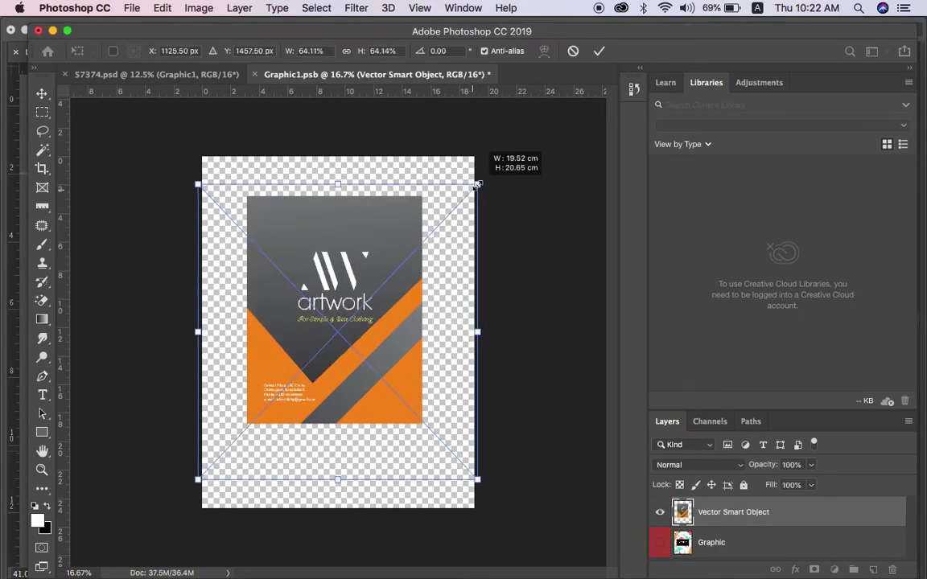
{"action": "left_click_drag", "start_coordinate": [359, 273], "coordinate": [389, 308]}
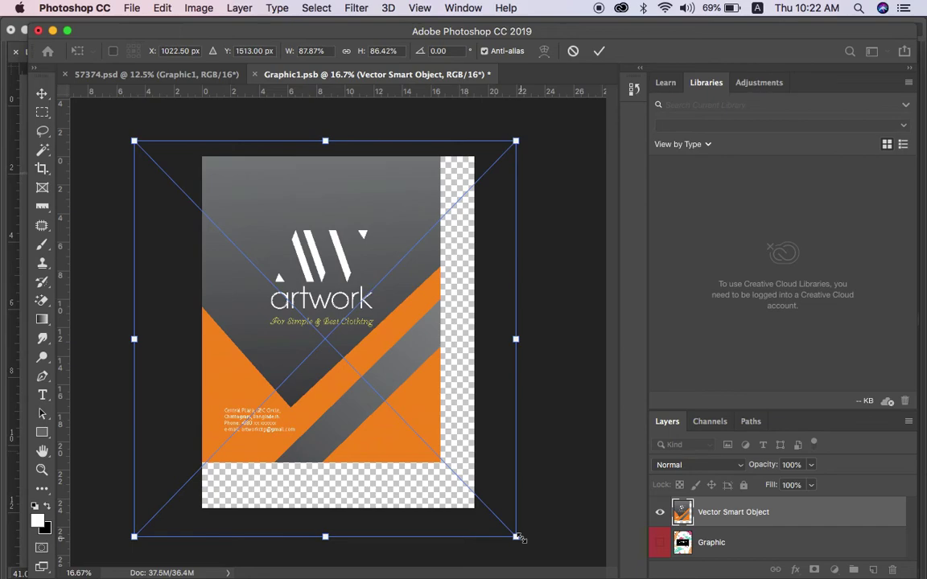
Enlarge and position the artwork to cover the whole canvas, then save Graphic1.psb.
{"action": "scroll", "coordinate": [523, 531], "scroll_direction": "down", "scroll_amount": 3}
{"action": "scroll", "coordinate": [519, 523], "scroll_direction": "down", "scroll_amount": 1}
{"action": "scroll", "coordinate": [515, 519], "scroll_direction": "down", "scroll_amount": 1}
{"action": "scroll", "coordinate": [507, 519], "scroll_direction": "down", "scroll_amount": 1}
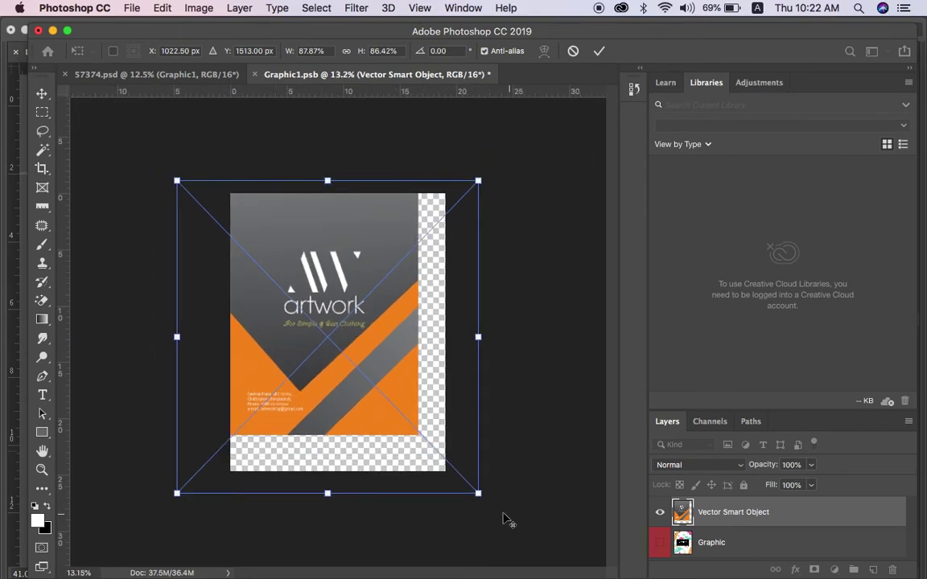
{"action": "left_click_drag", "start_coordinate": [478, 494], "coordinate": [513, 530]}
{"action": "left_click_drag", "start_coordinate": [421, 428], "coordinate": [432, 446]}
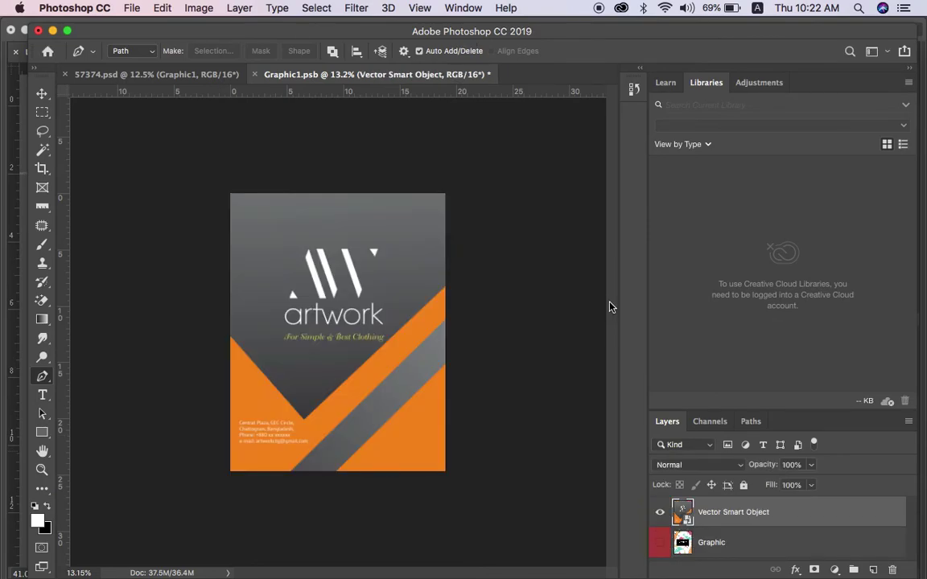
{"action": "key", "text": "super+s"}
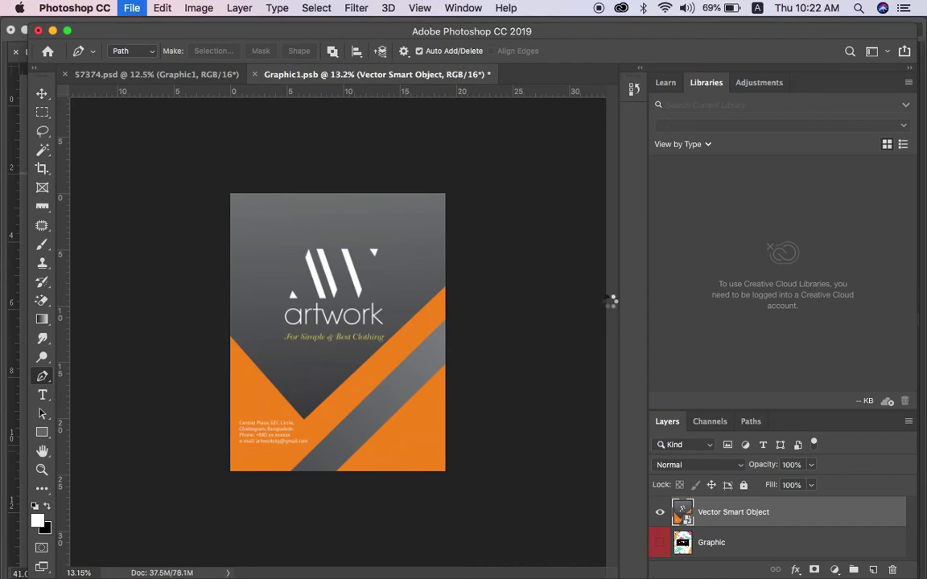
Check that the 57374.psd bag mockup shows the new gray and orange card on its front.
{"action": "left_click", "coordinate": [185, 75]}
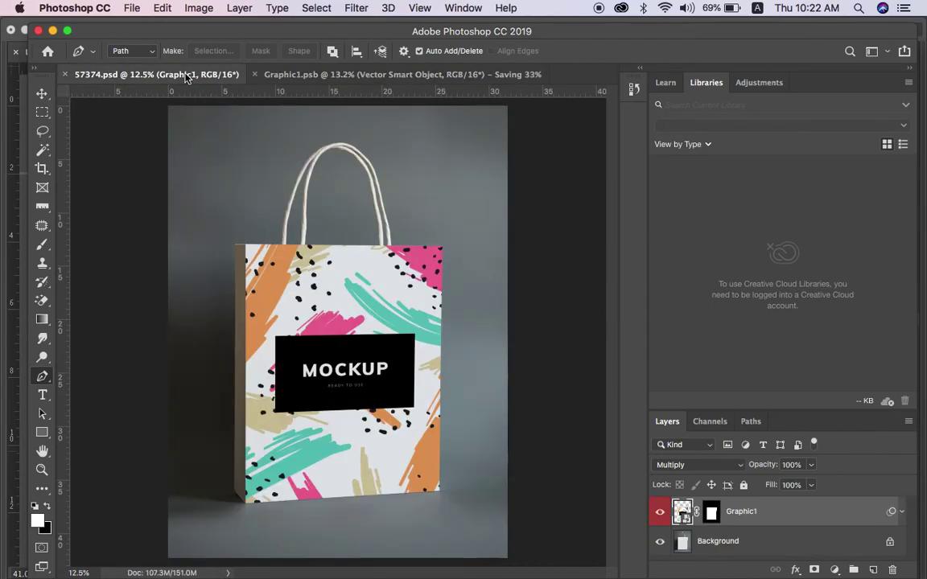
{"action": "left_click", "coordinate": [395, 77]}
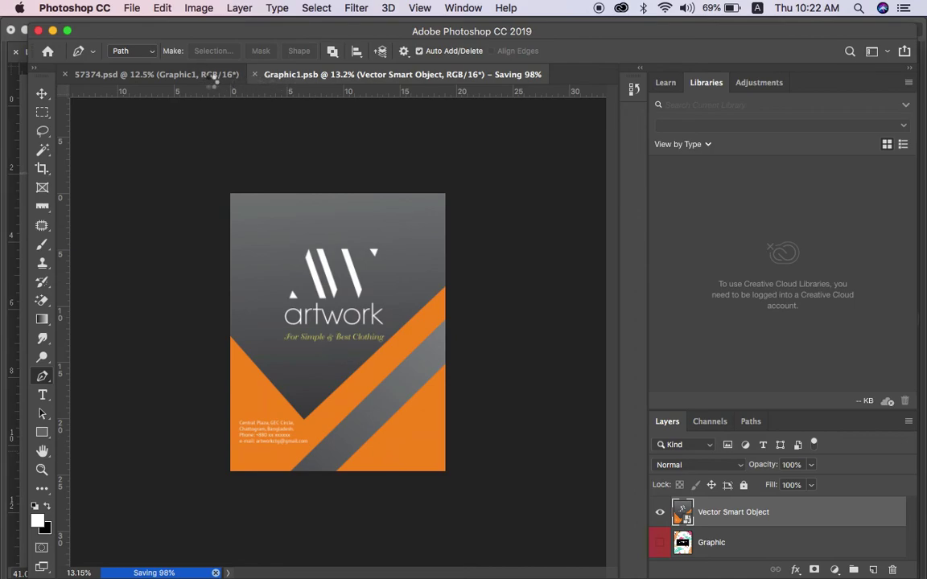
{"action": "left_click", "coordinate": [207, 76]}
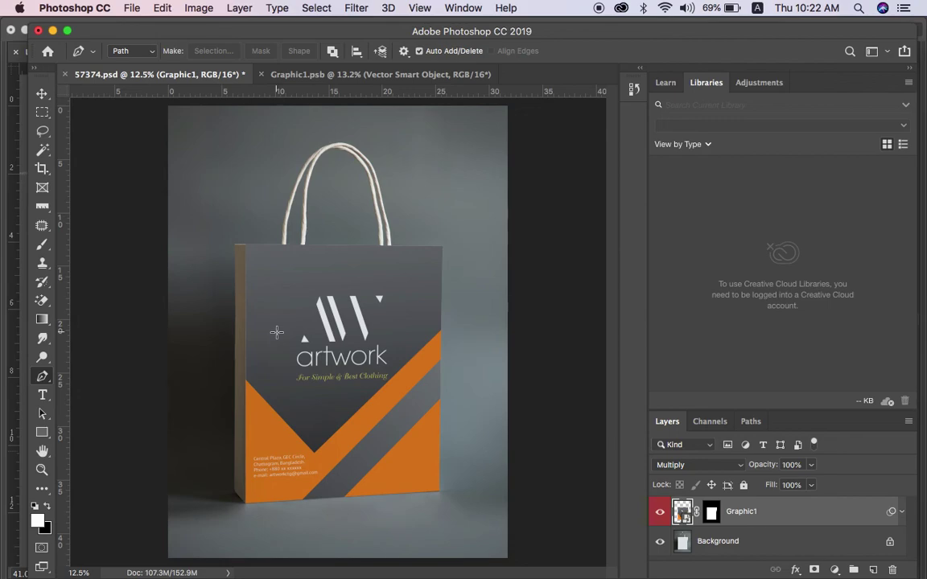
{"action": "scroll", "coordinate": [277, 330], "scroll_direction": "up", "scroll_amount": 1}
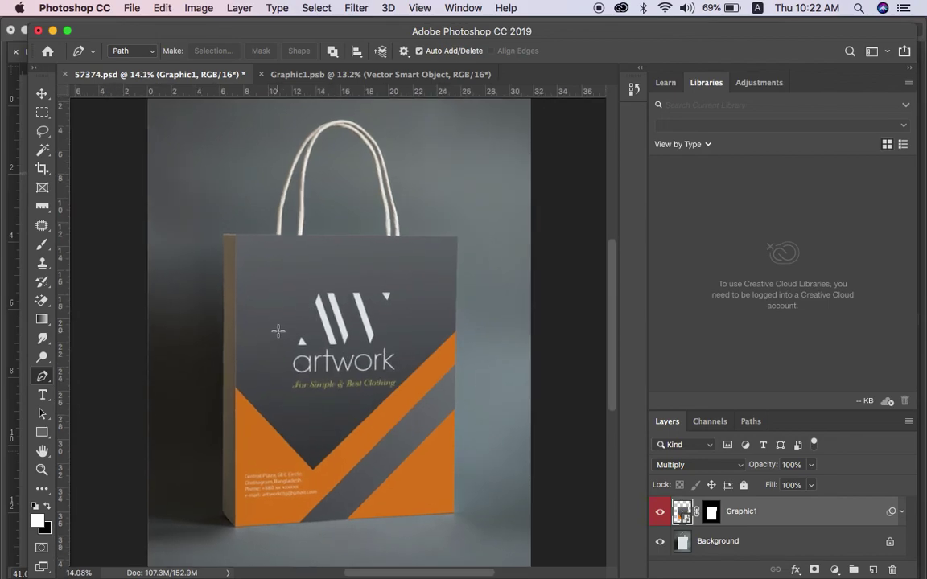